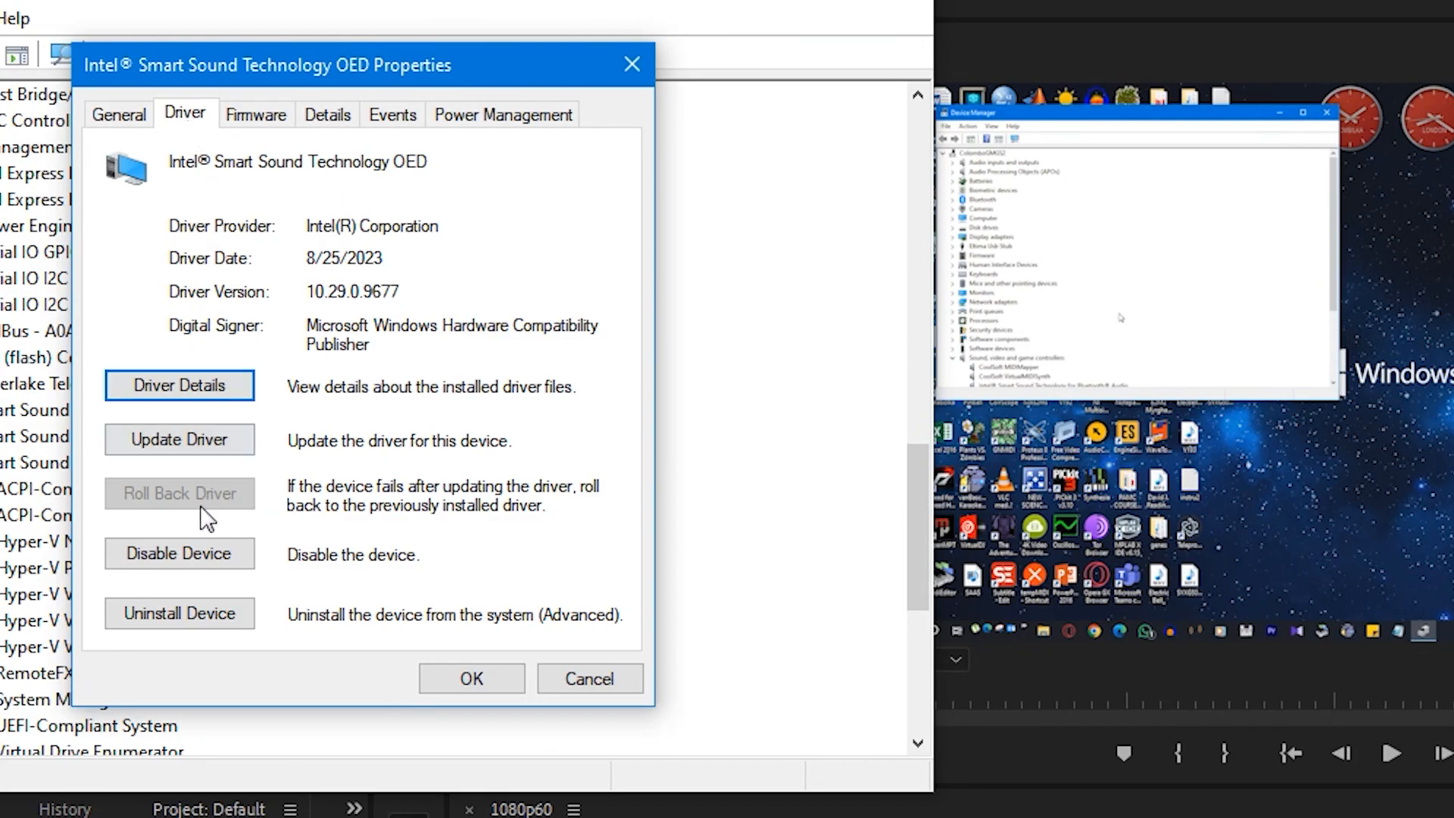
Step: Start uninstalling the Intel Smart Sound Technology OED device from its driver properties
click(205, 616)
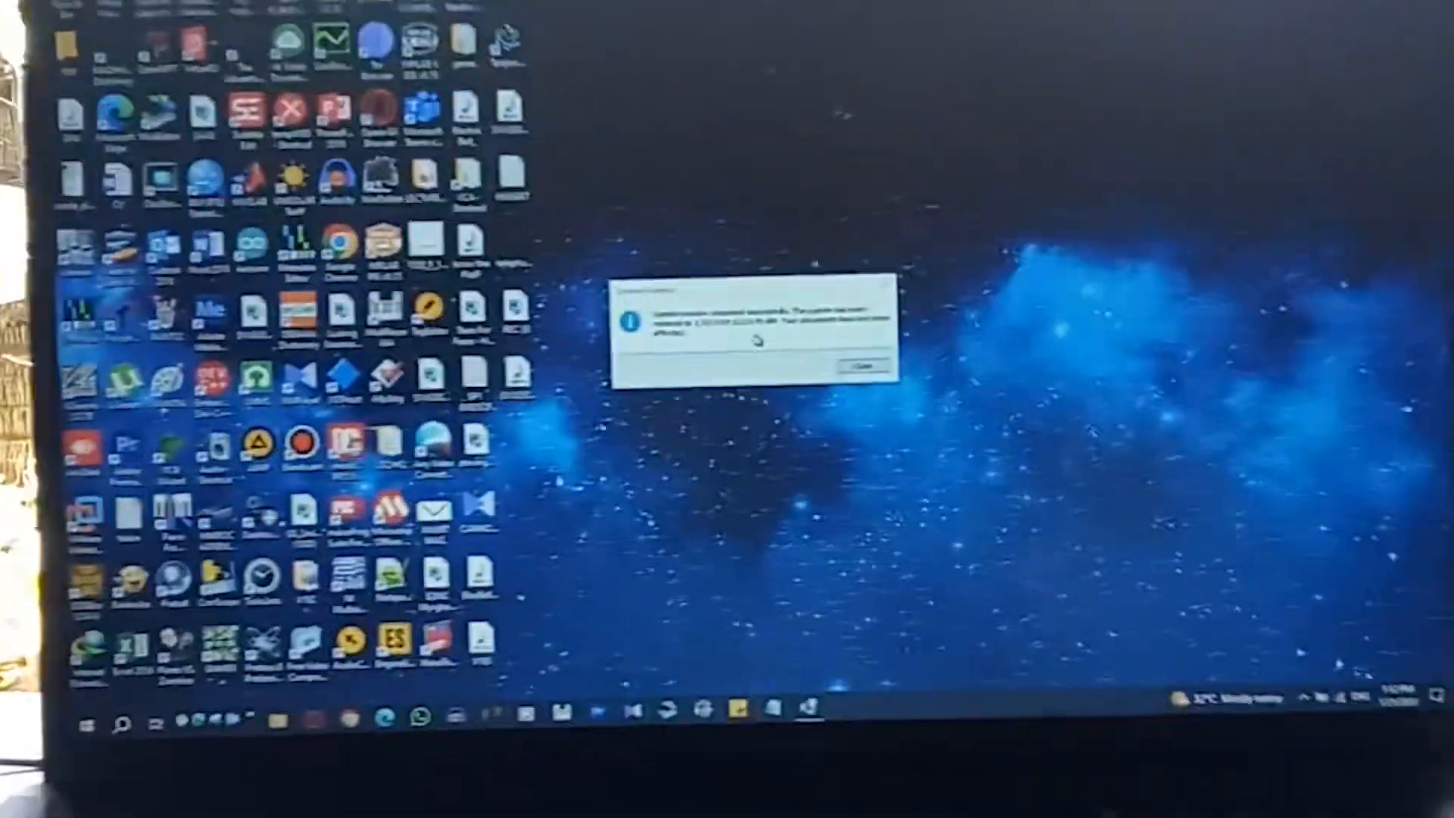
Step: Dismiss the System Restore message, open Device Manager, and close the Intel Graphics Command Center error
key(Return)
key(super+x)
key(m)
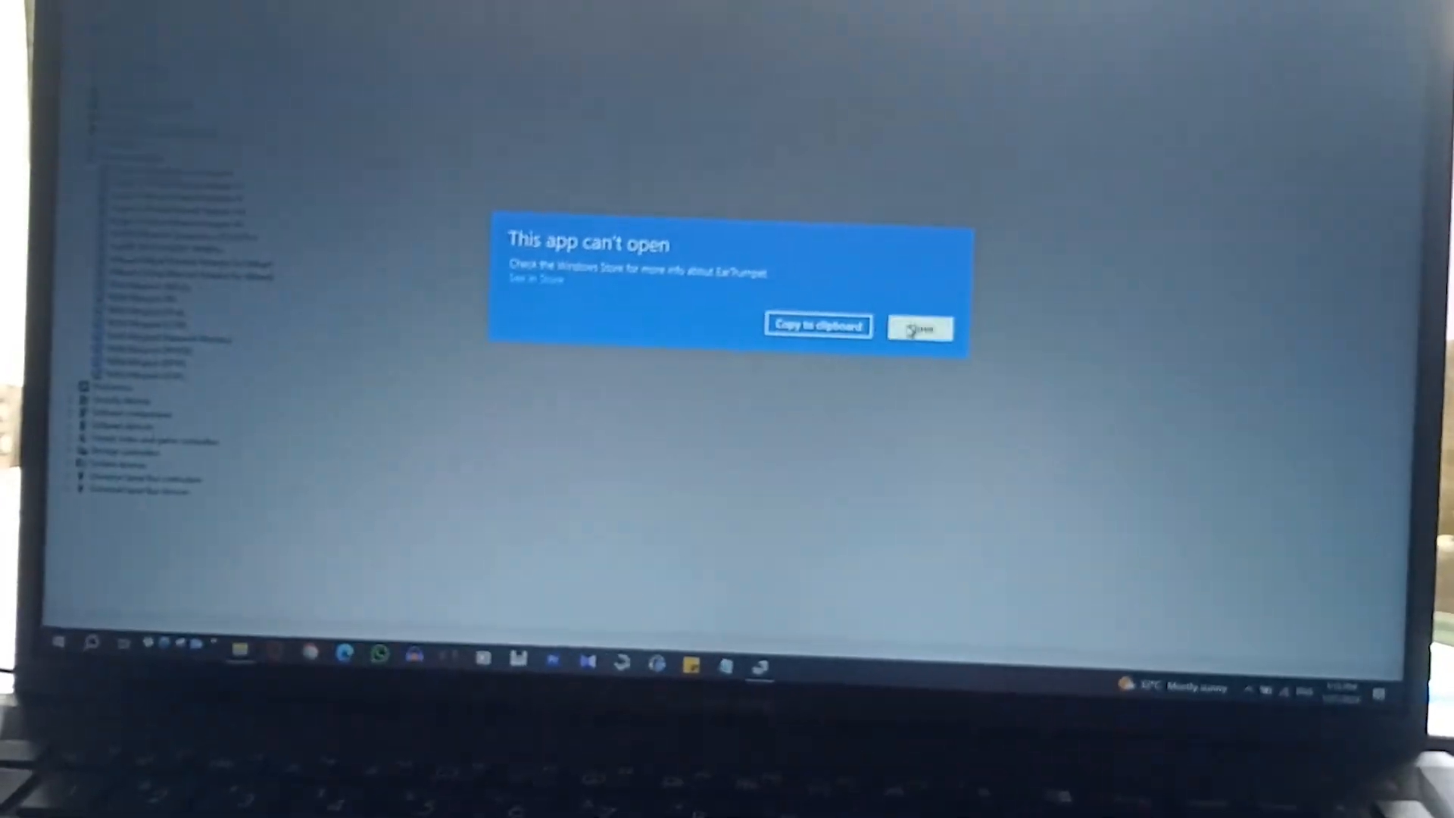
click(953, 275)
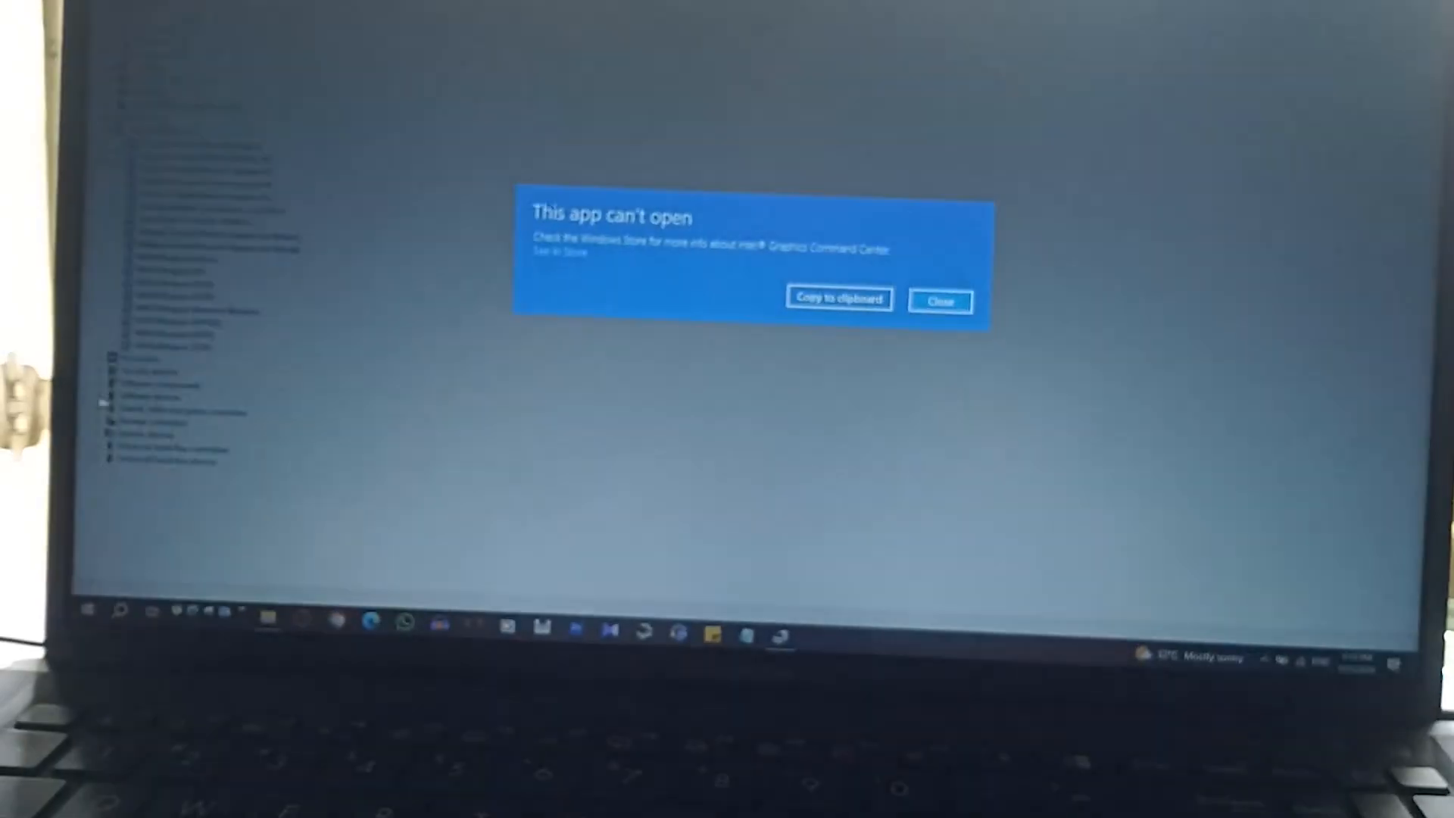
click(953, 275)
click(132, 447)
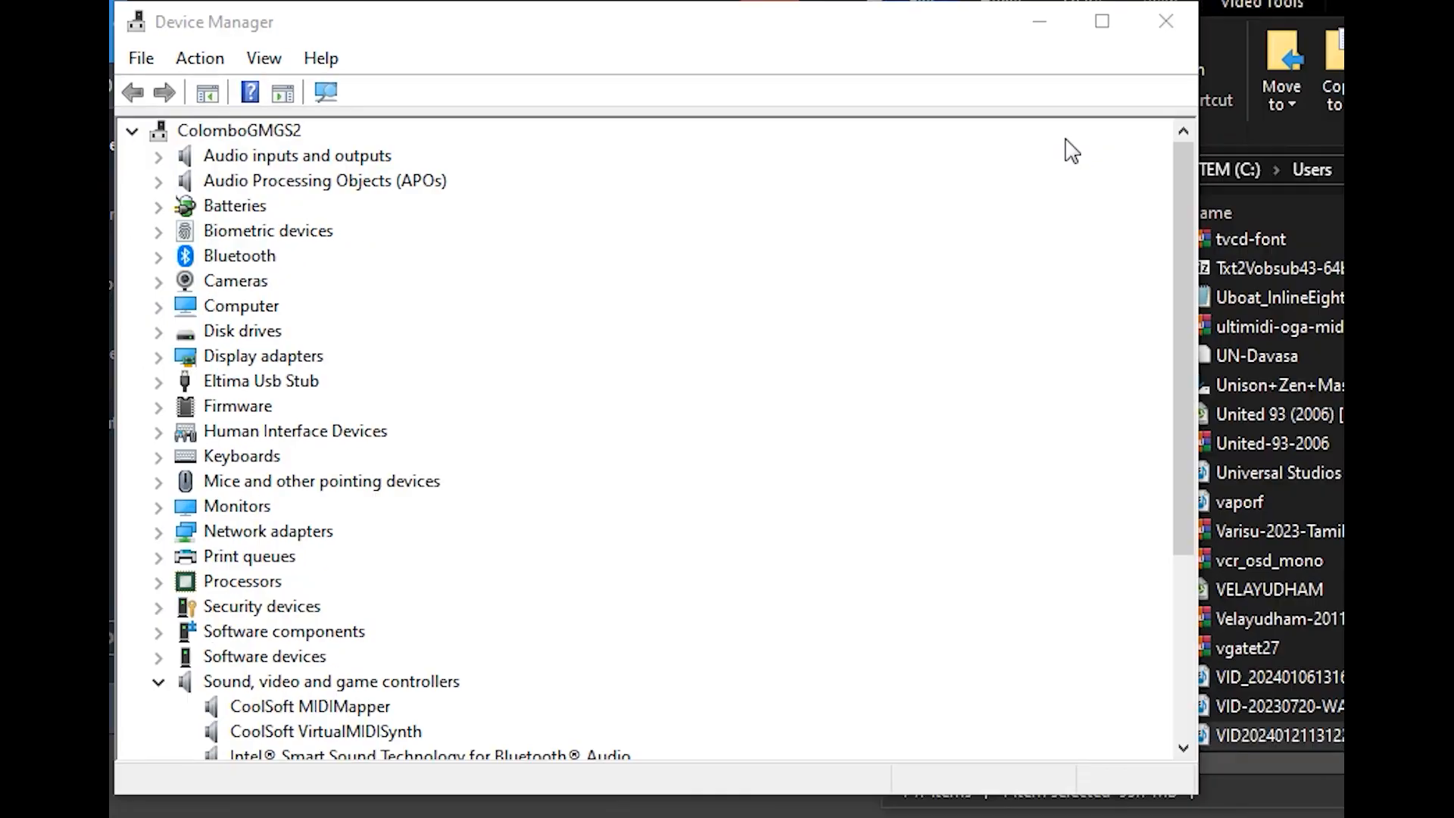
Step: Open the properties of Intel Smart Sound Technology for USB Audio and look through its details, including the driver date
scroll(1065, 146, down, 4)
right_click(403, 522)
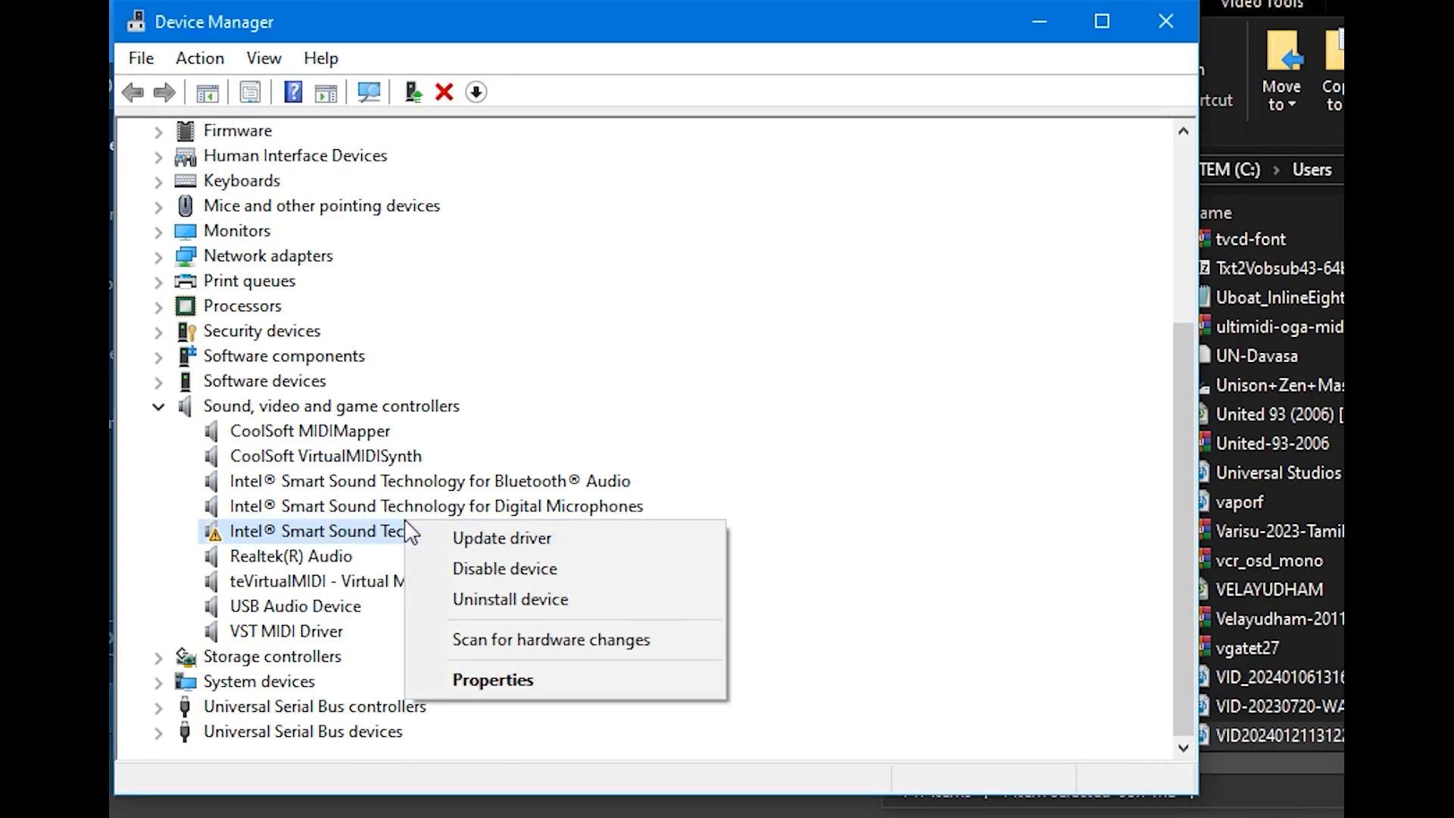
click(514, 681)
click(538, 150)
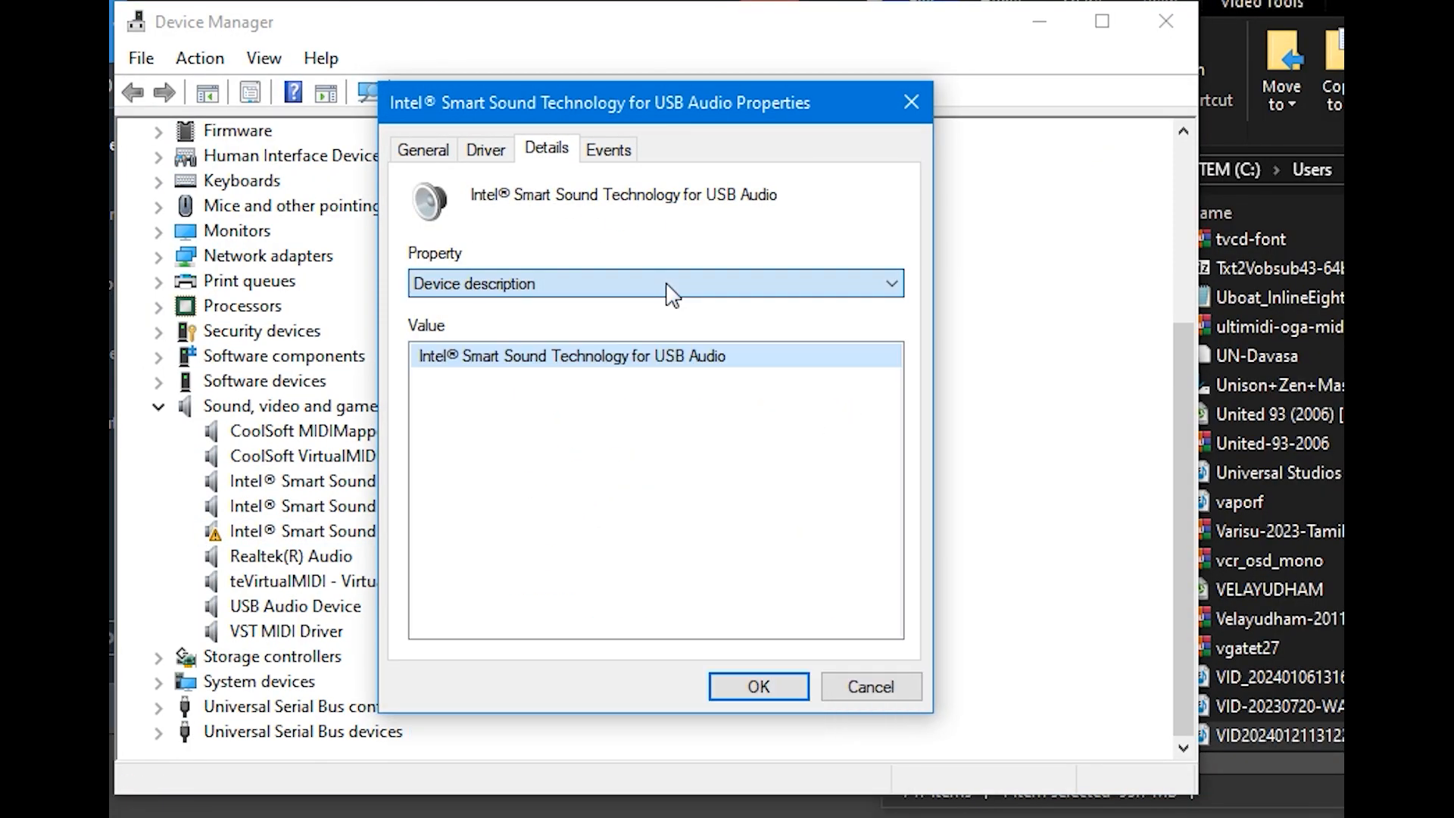
scroll(667, 284, down, 8)
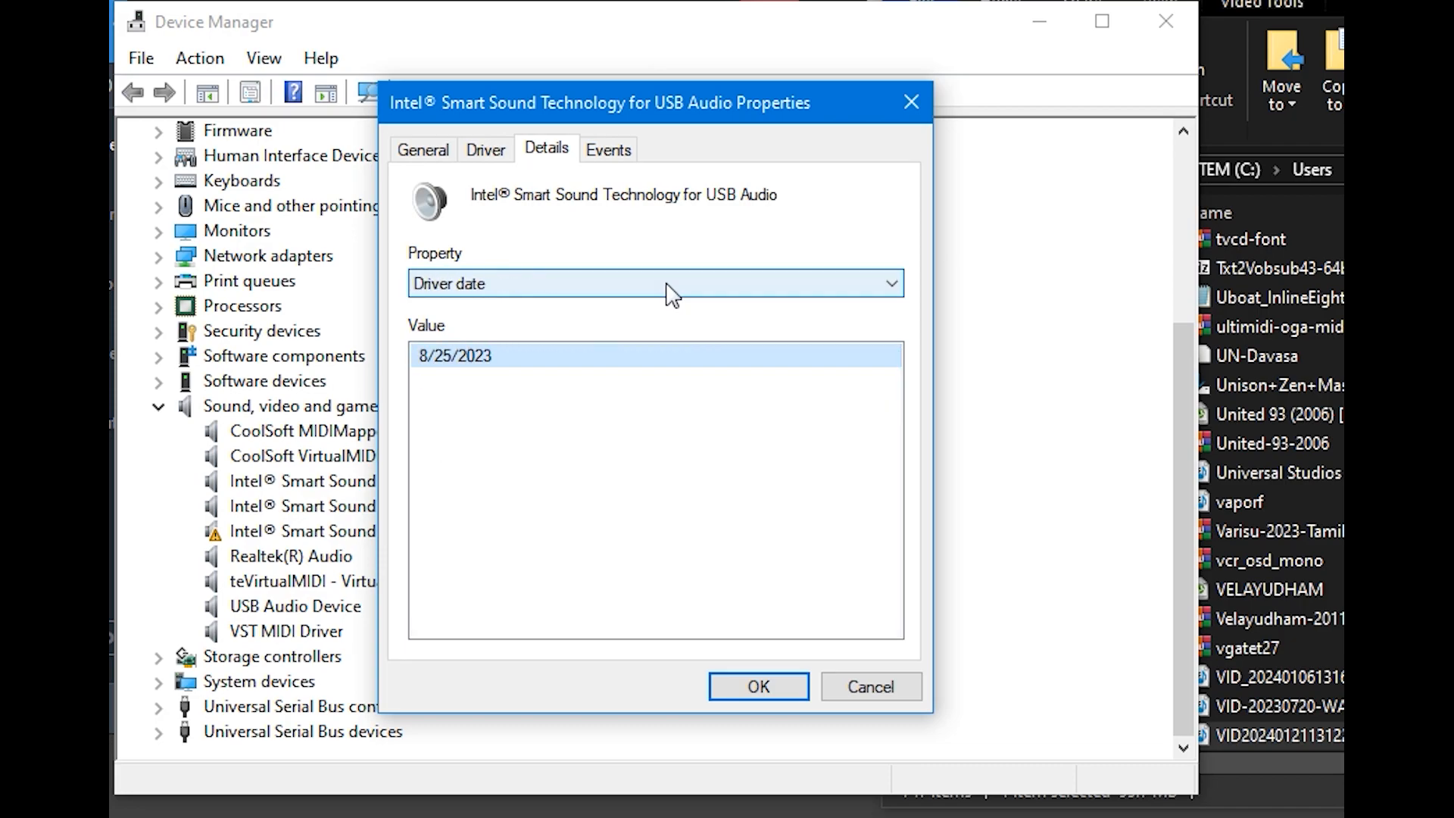
scroll(666, 285, down, 2)
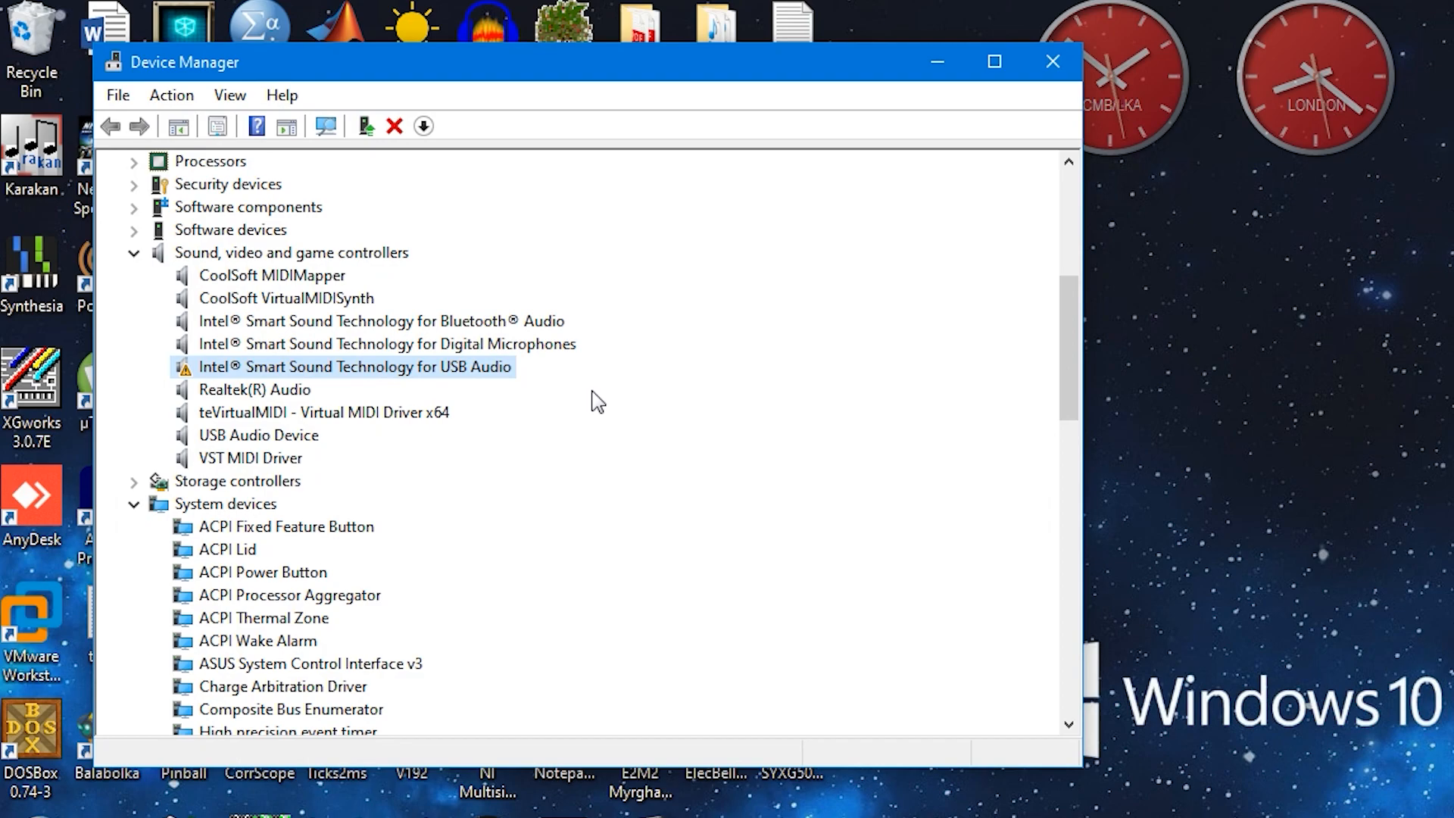
Step: Open File Explorer and go to the Windows folder on the SYSTEM (C:) drive
key(super+e)
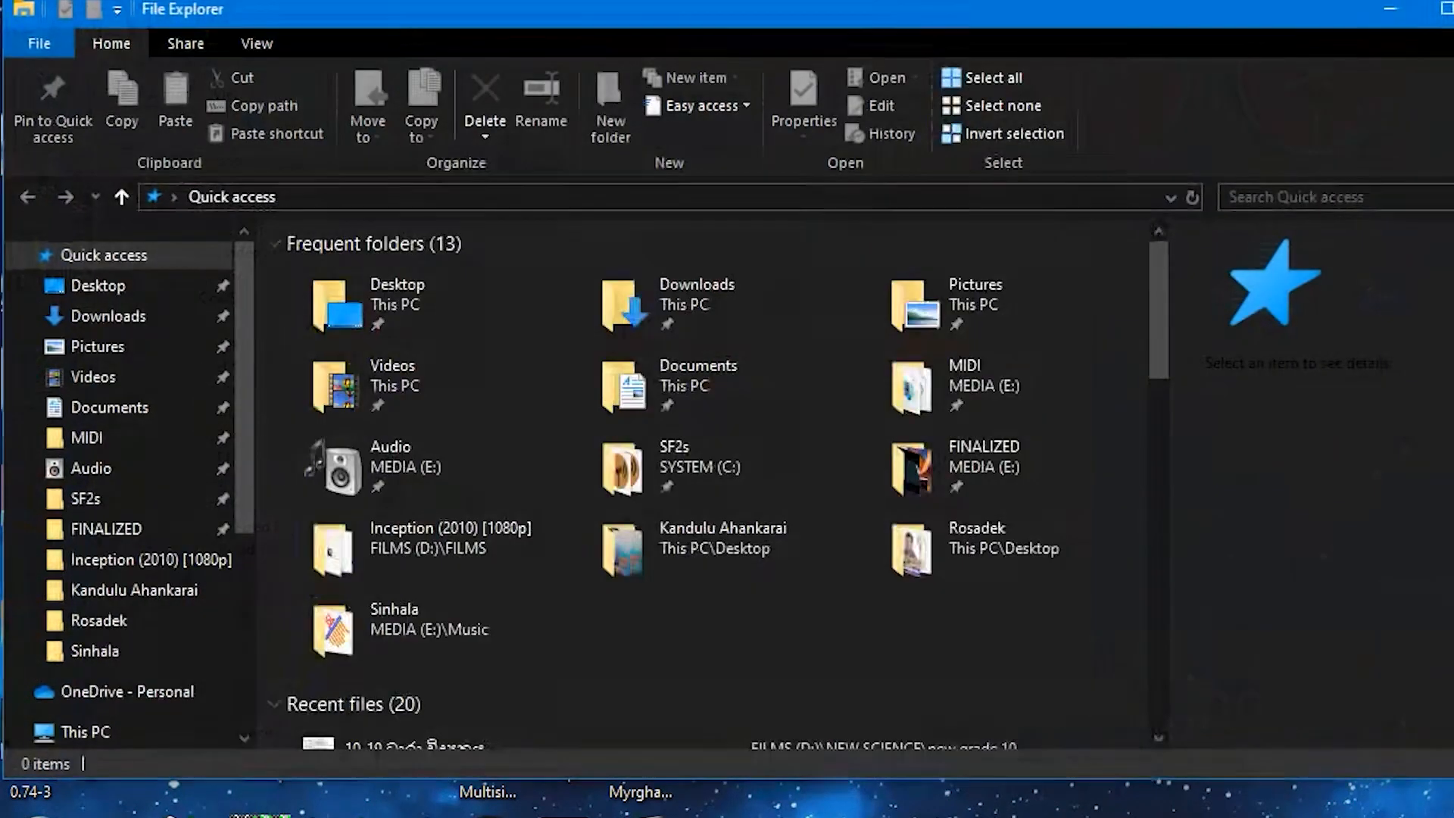
scroll(119, 564, down, 4)
click(113, 626)
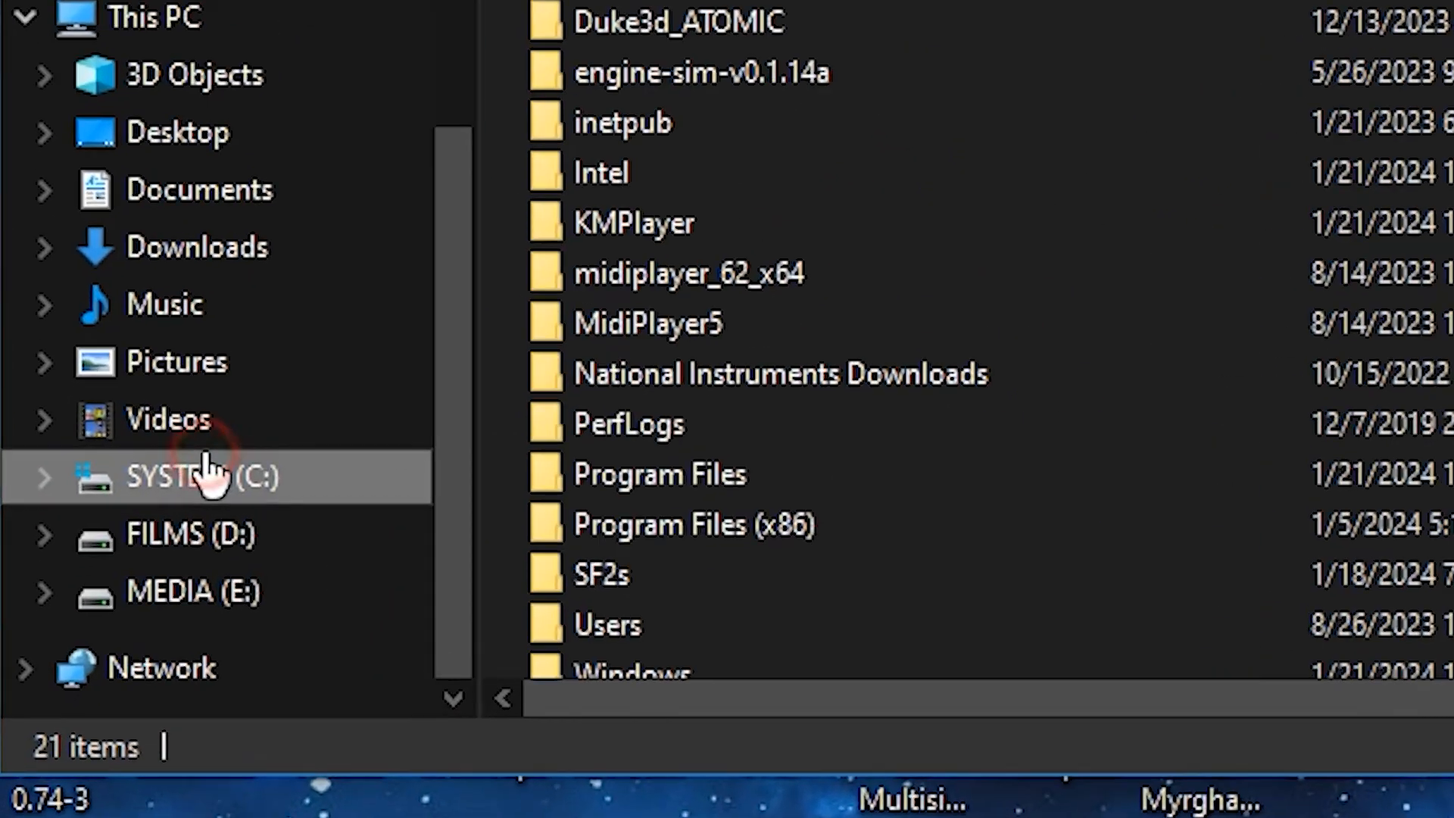
scroll(425, 617, down, 1)
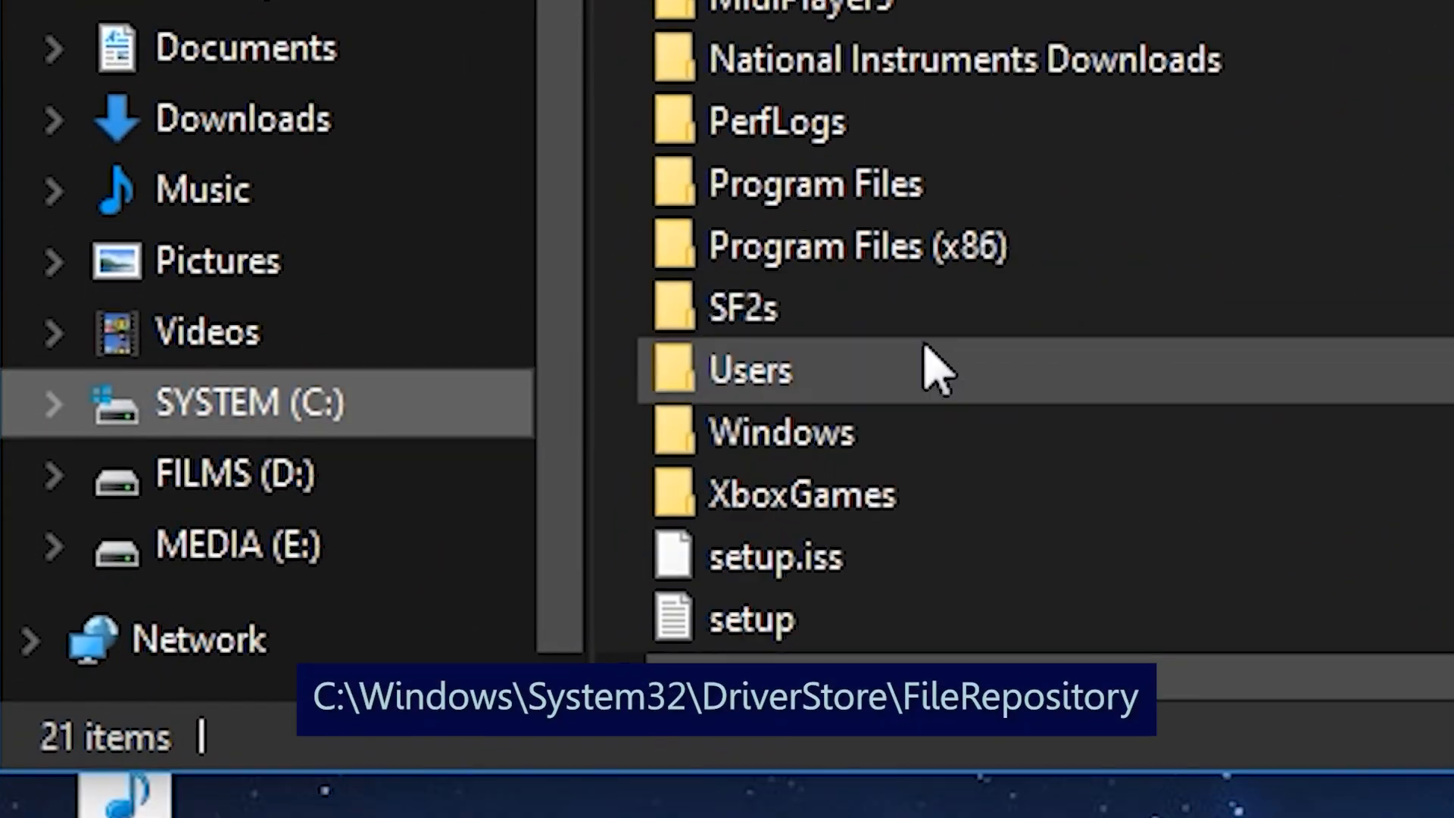
double_click(784, 418)
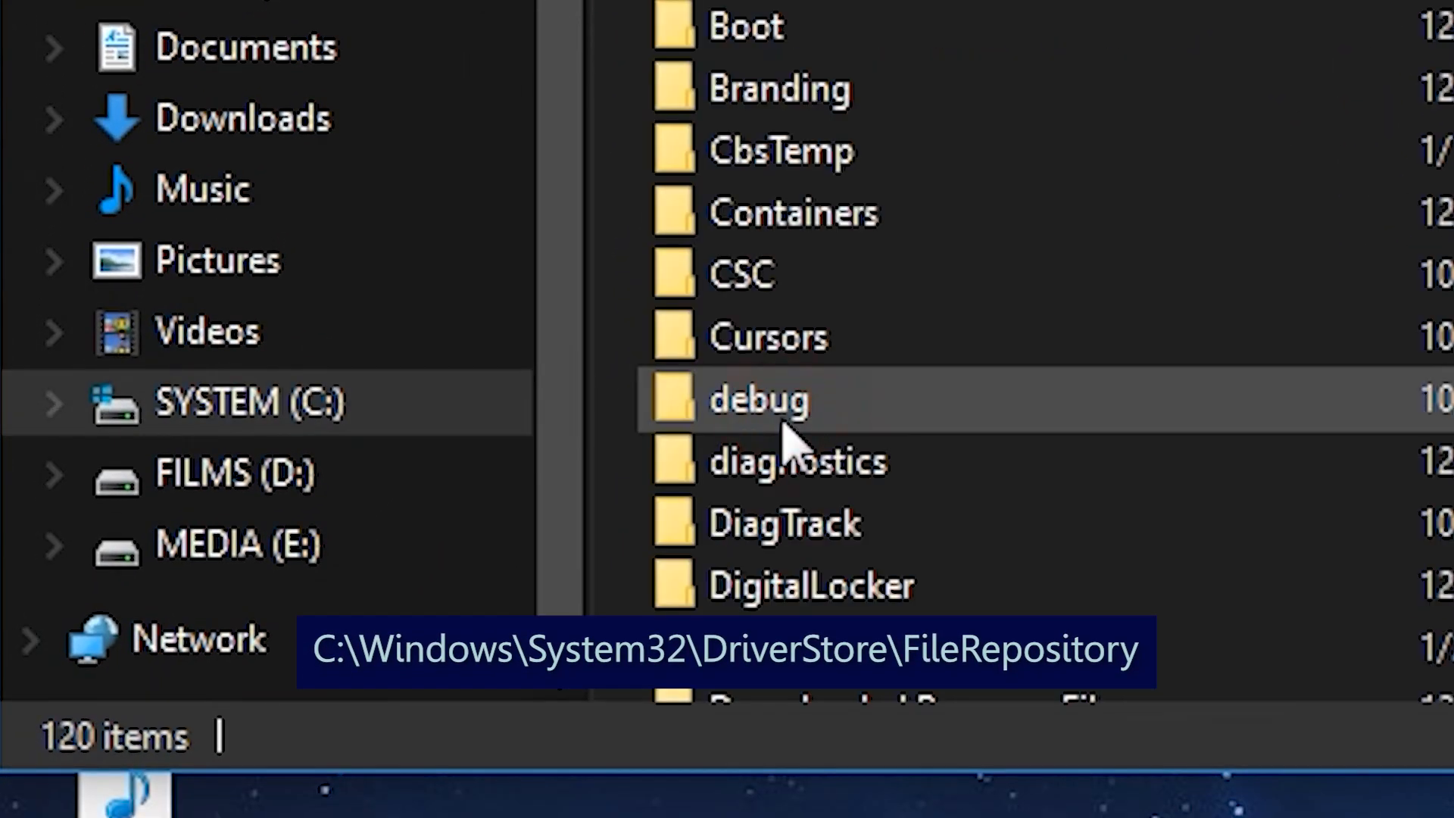
Step: Go to the System32\DriverStore\FileRepository folder inside the Windows folder
text(sys)
key(Down)
key(Return)
text(driverst)
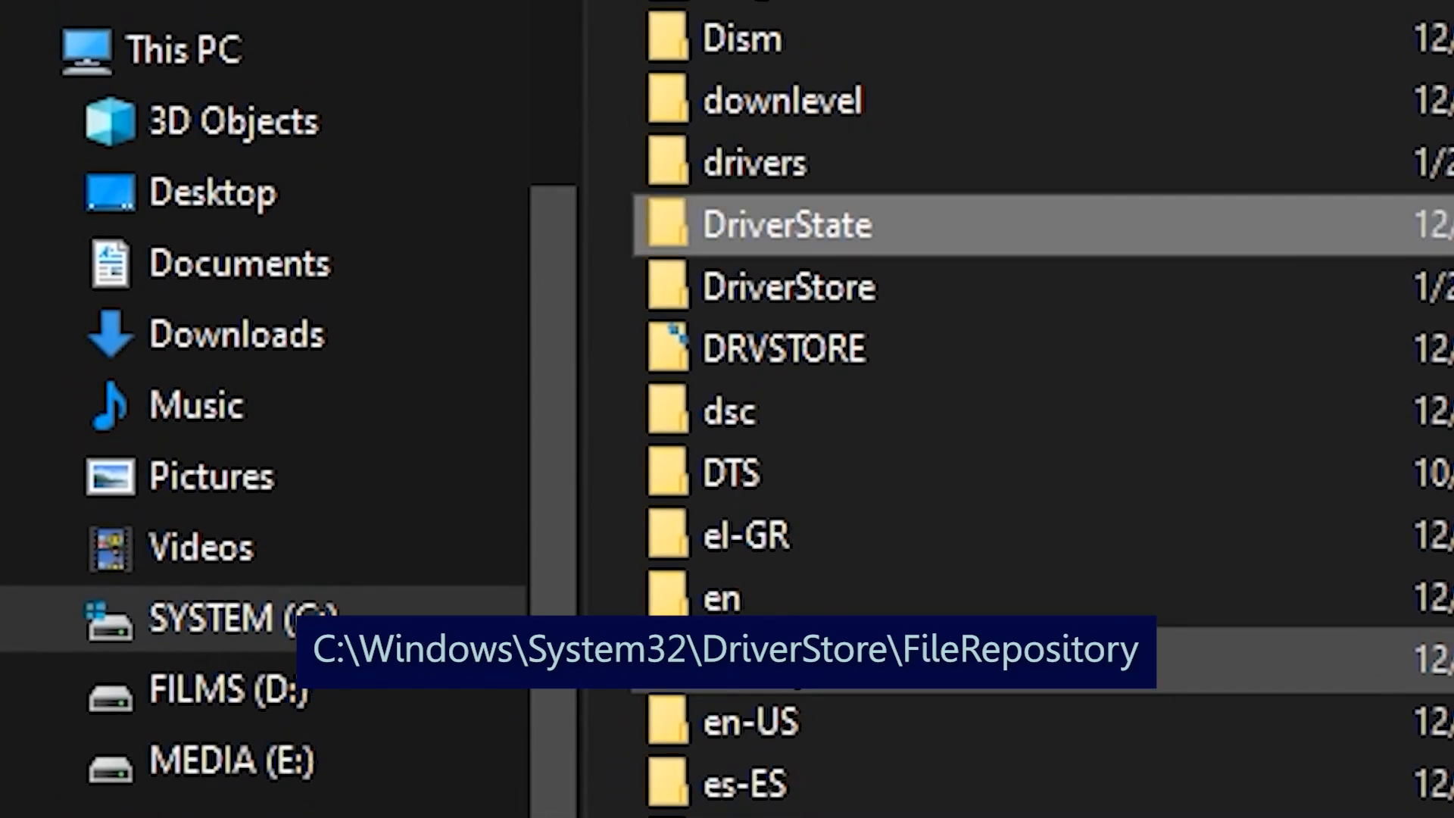
double_click(838, 292)
double_click(852, 413)
Step: Find the folder intcusb.inf_amd64_c2a06a639869c7cd, check its contents, and delete the folder
scroll(985, 530, down, 7)
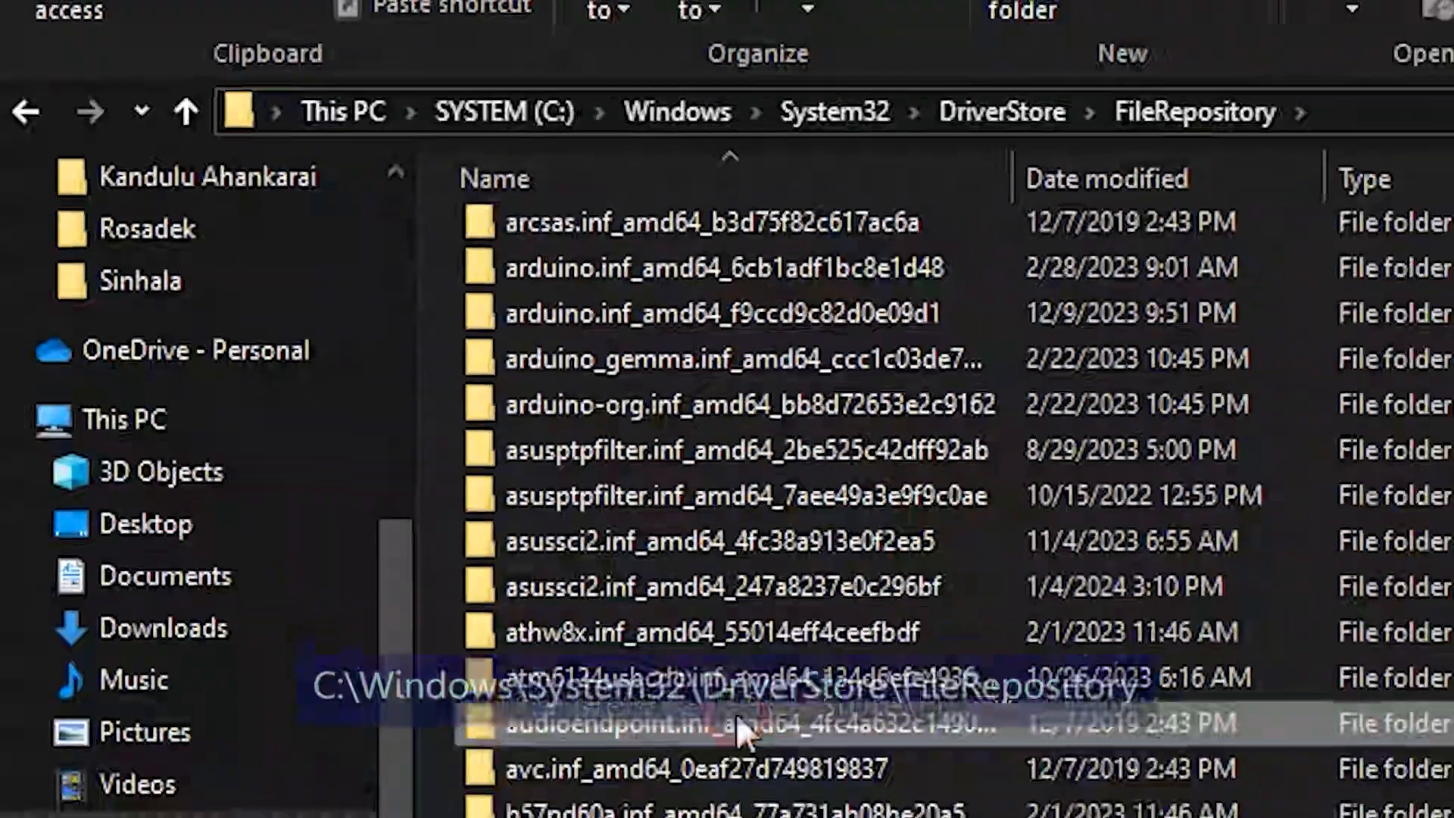
text(int)
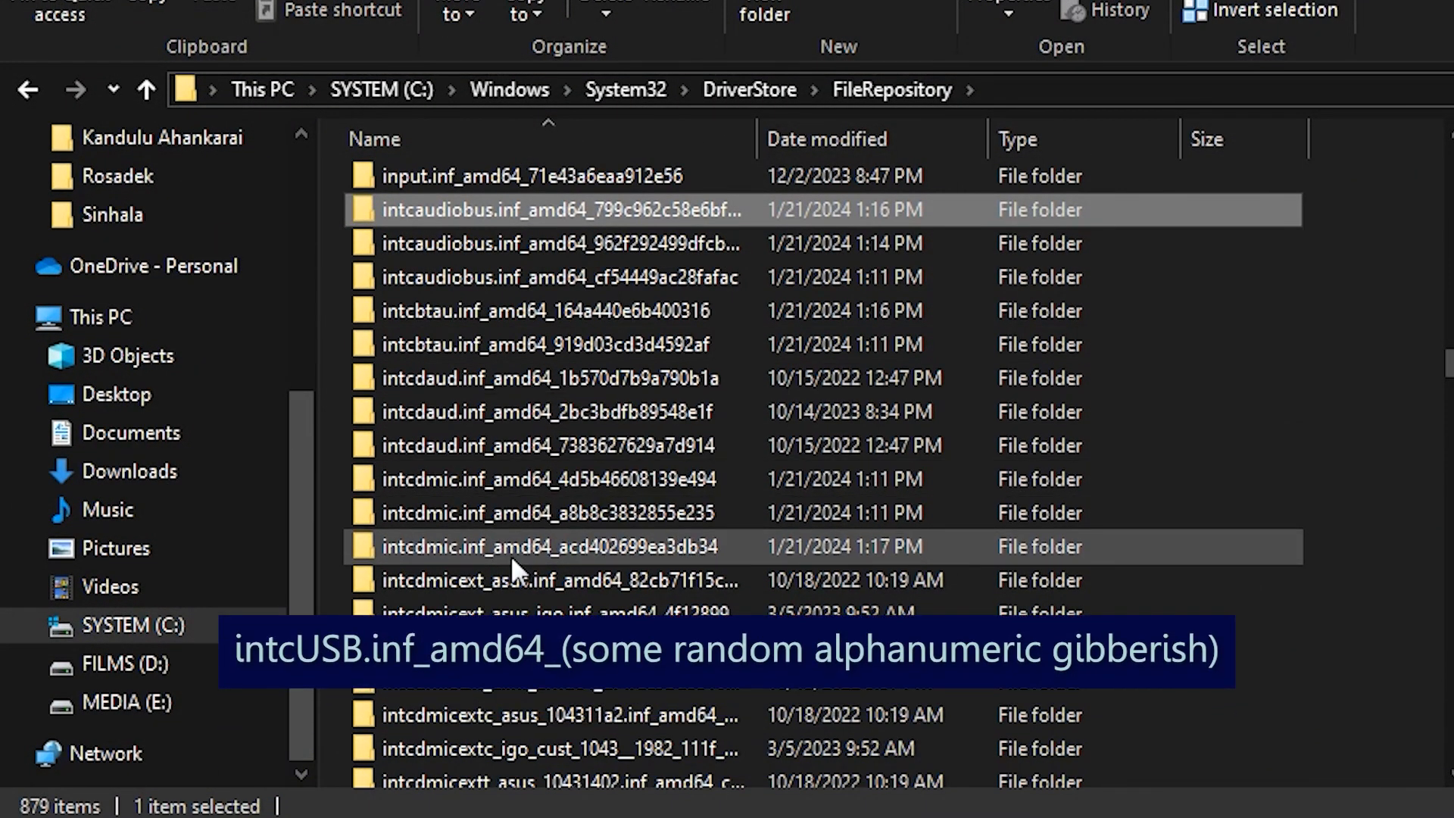
scroll(510, 555, down, 4)
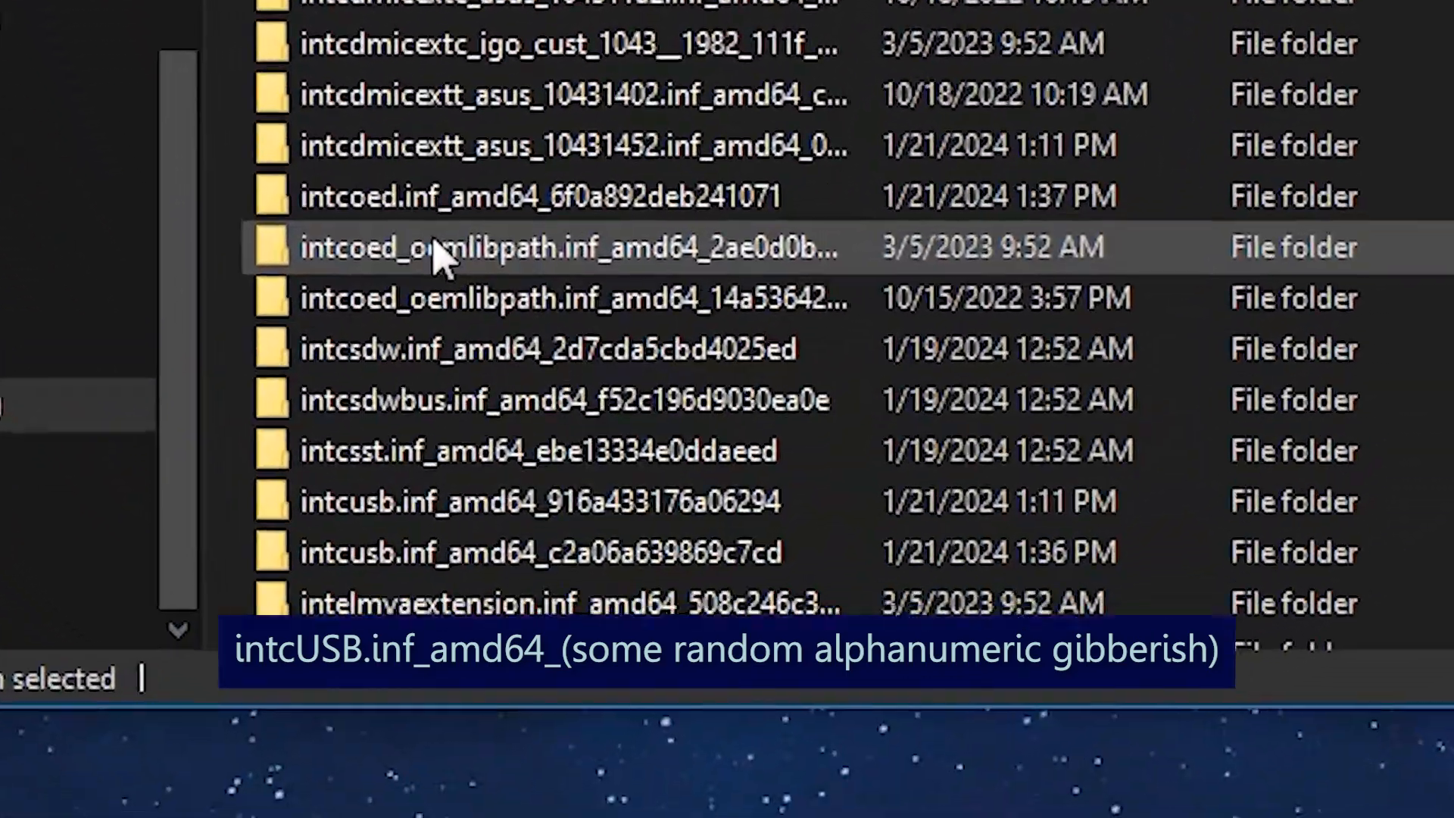
click(510, 557)
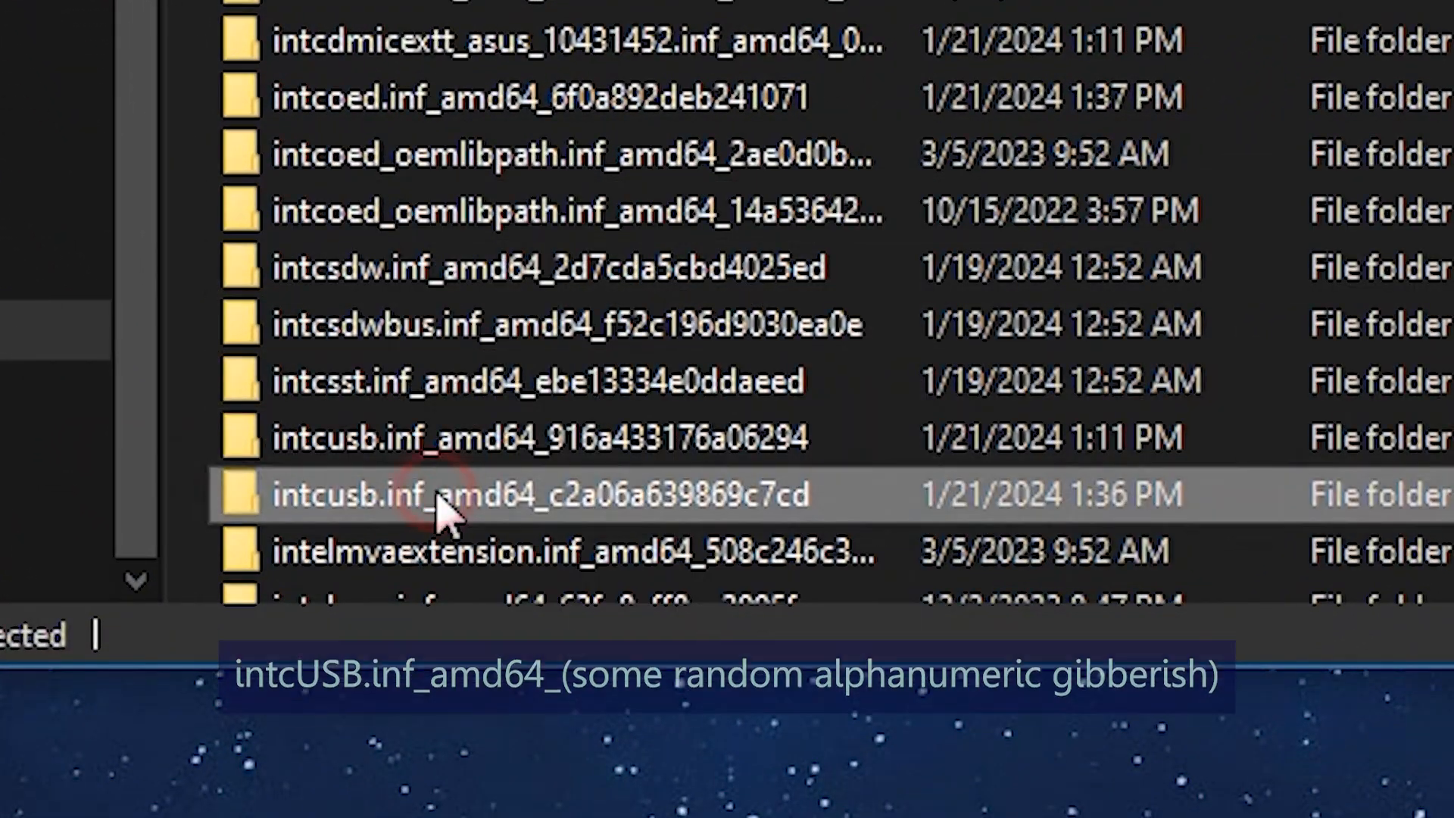
double_click(509, 496)
click(18, 136)
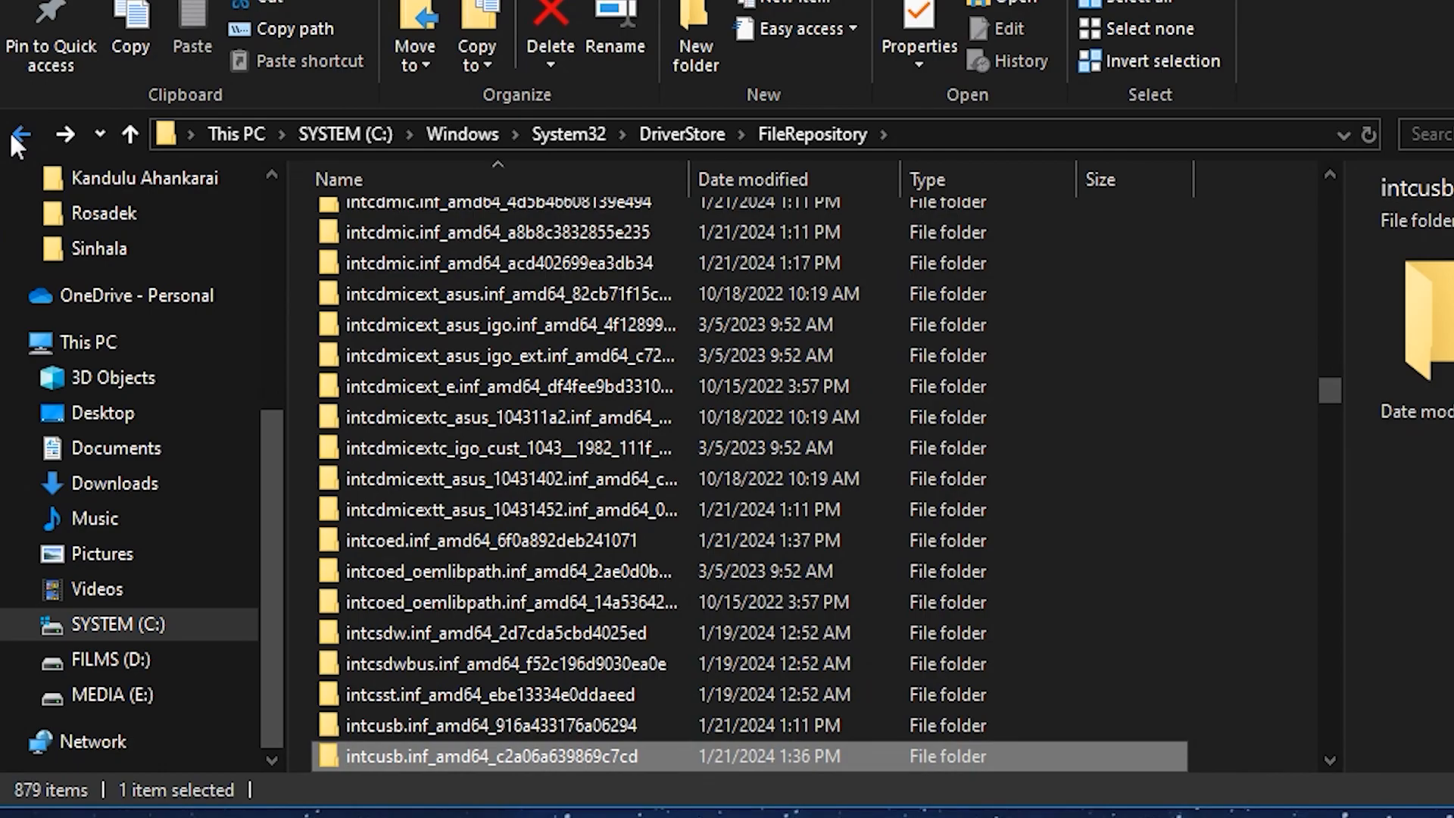
key(Delete)
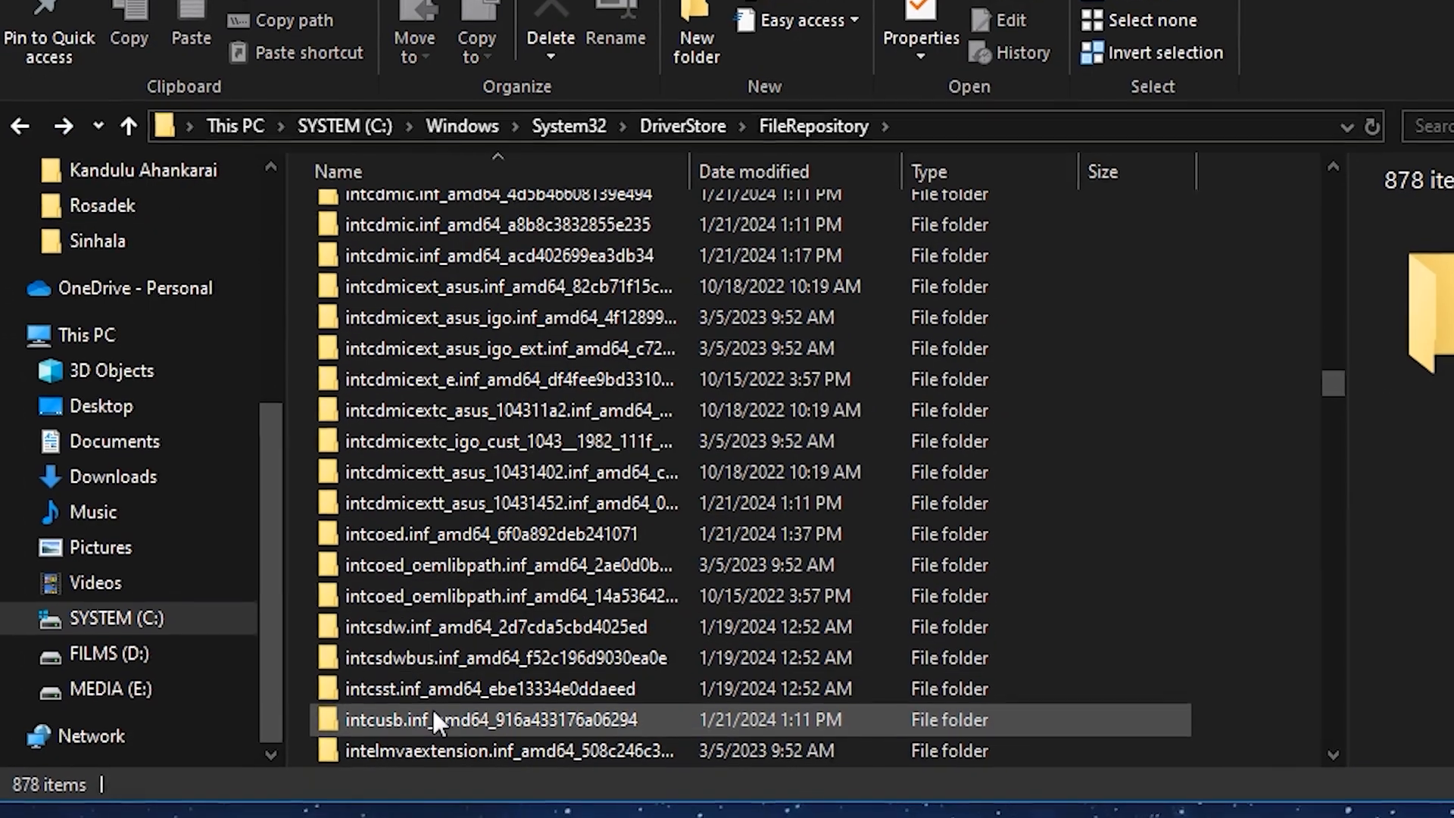
Step: Open the advanced security settings of the folder intcusb.inf_amd64_916a433176a06294
right_click(432, 720)
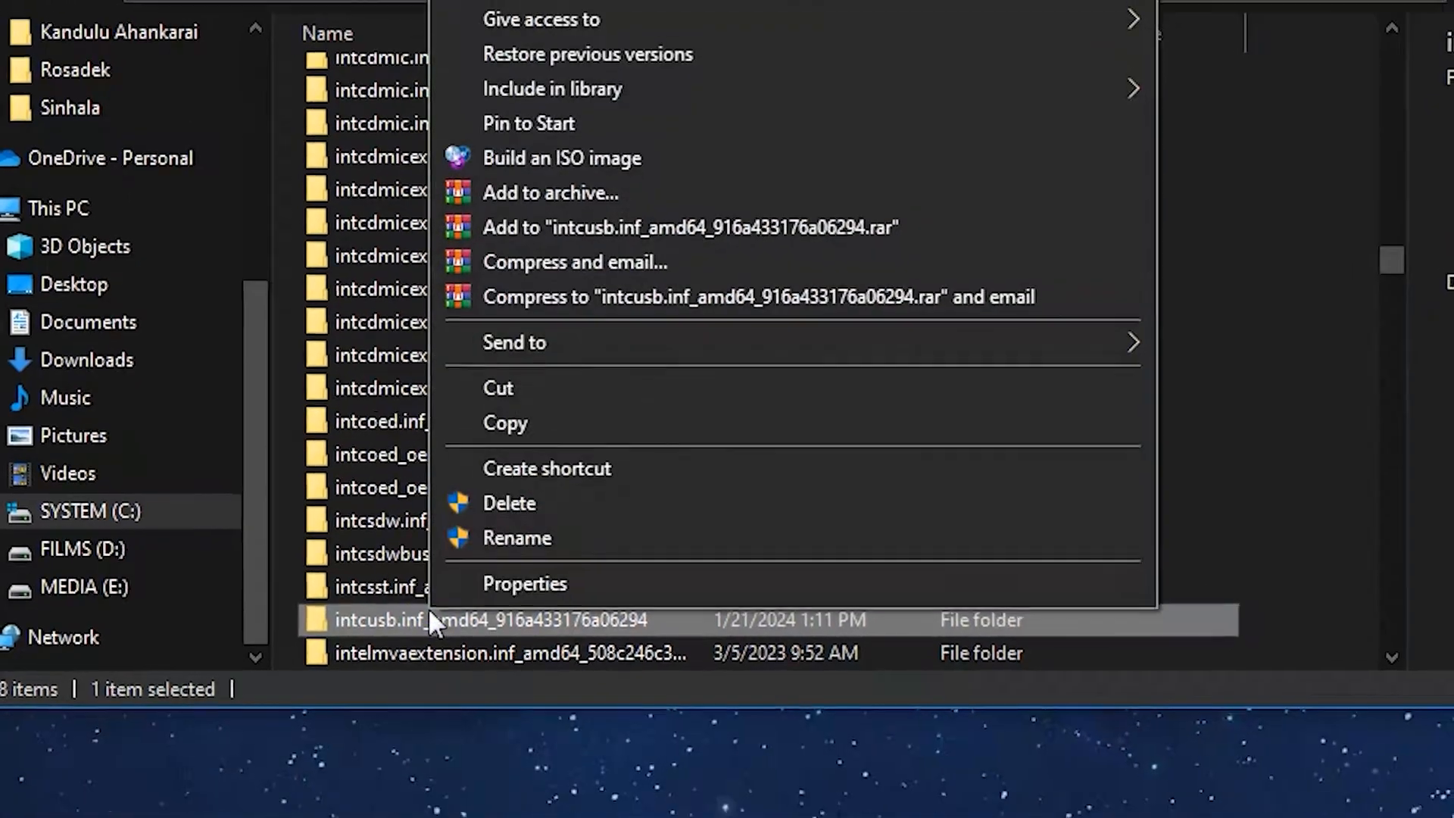
click(500, 588)
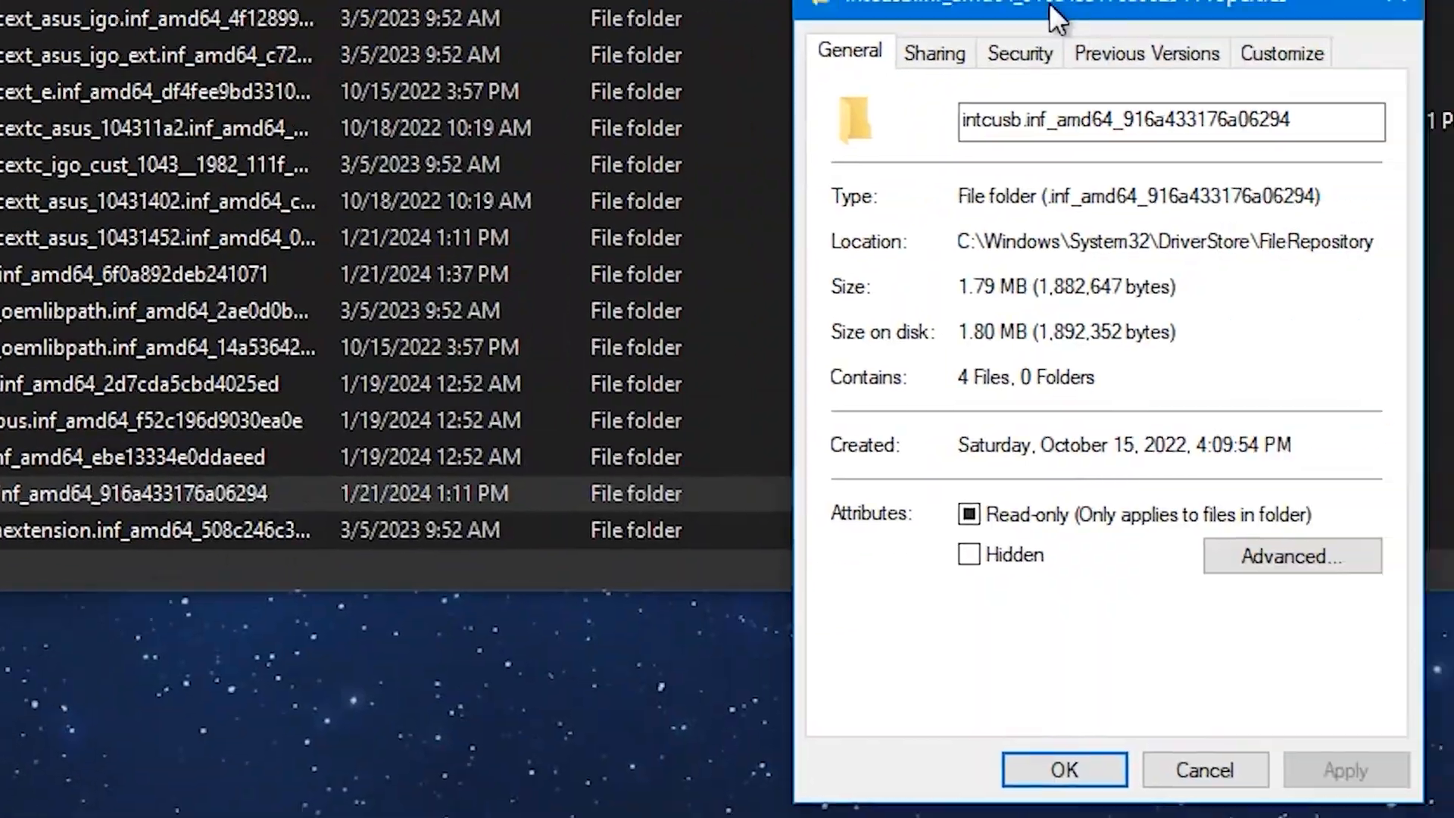
click(1098, 52)
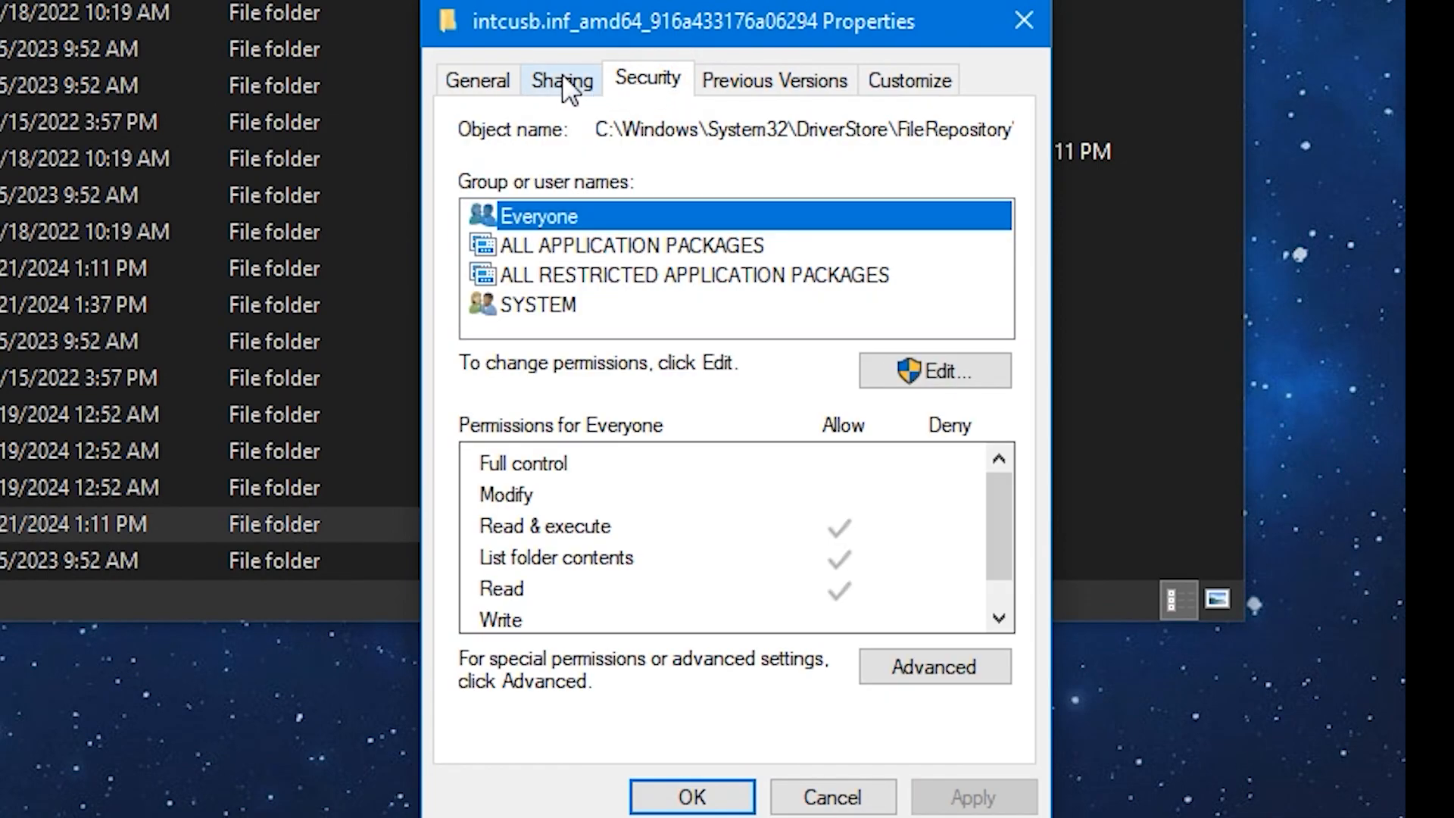
click(913, 670)
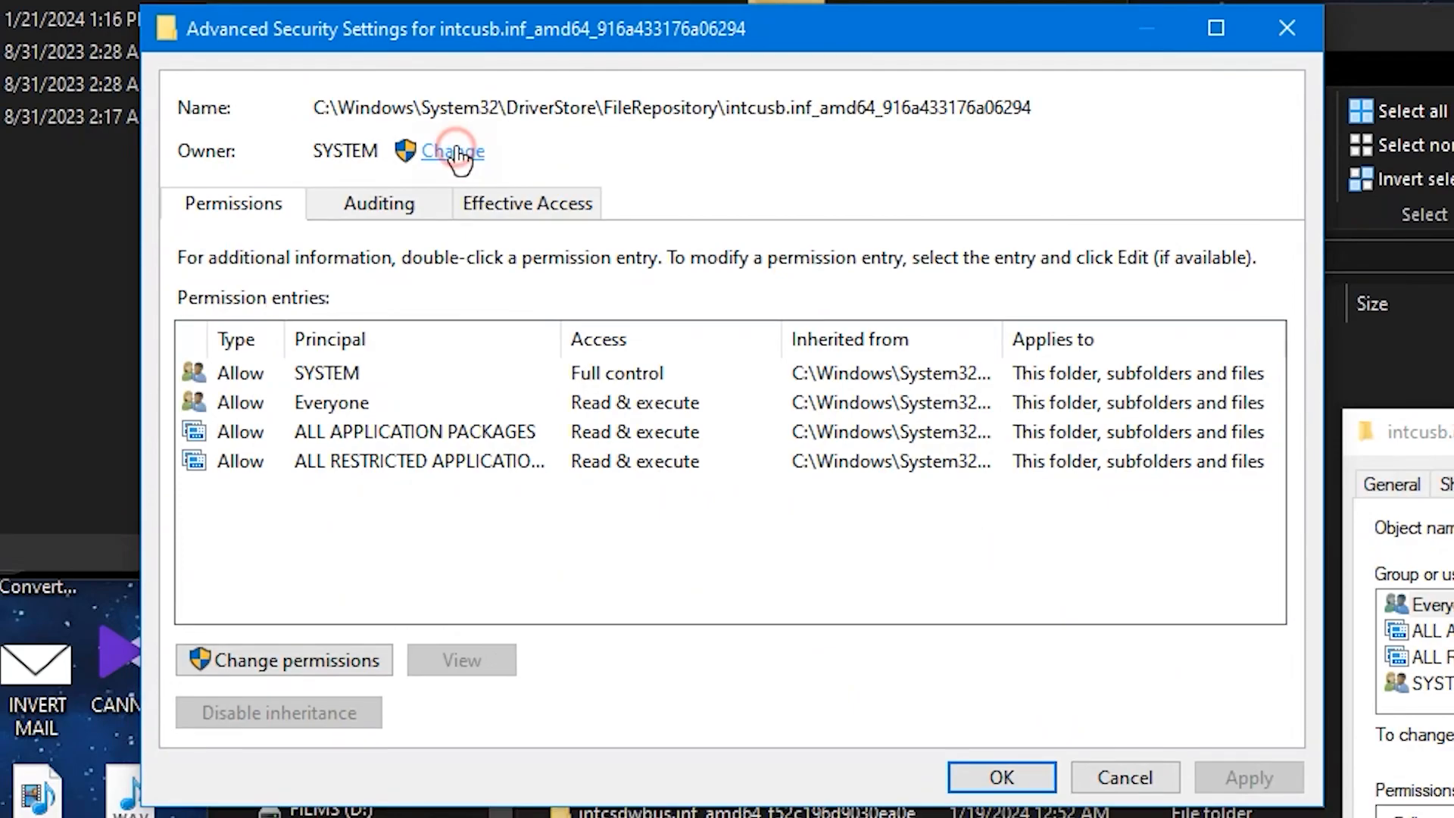
Step: Change the owner of the intcusb.inf_amd64_916a433176a06294 folder to Everyone and apply the change
click(575, 218)
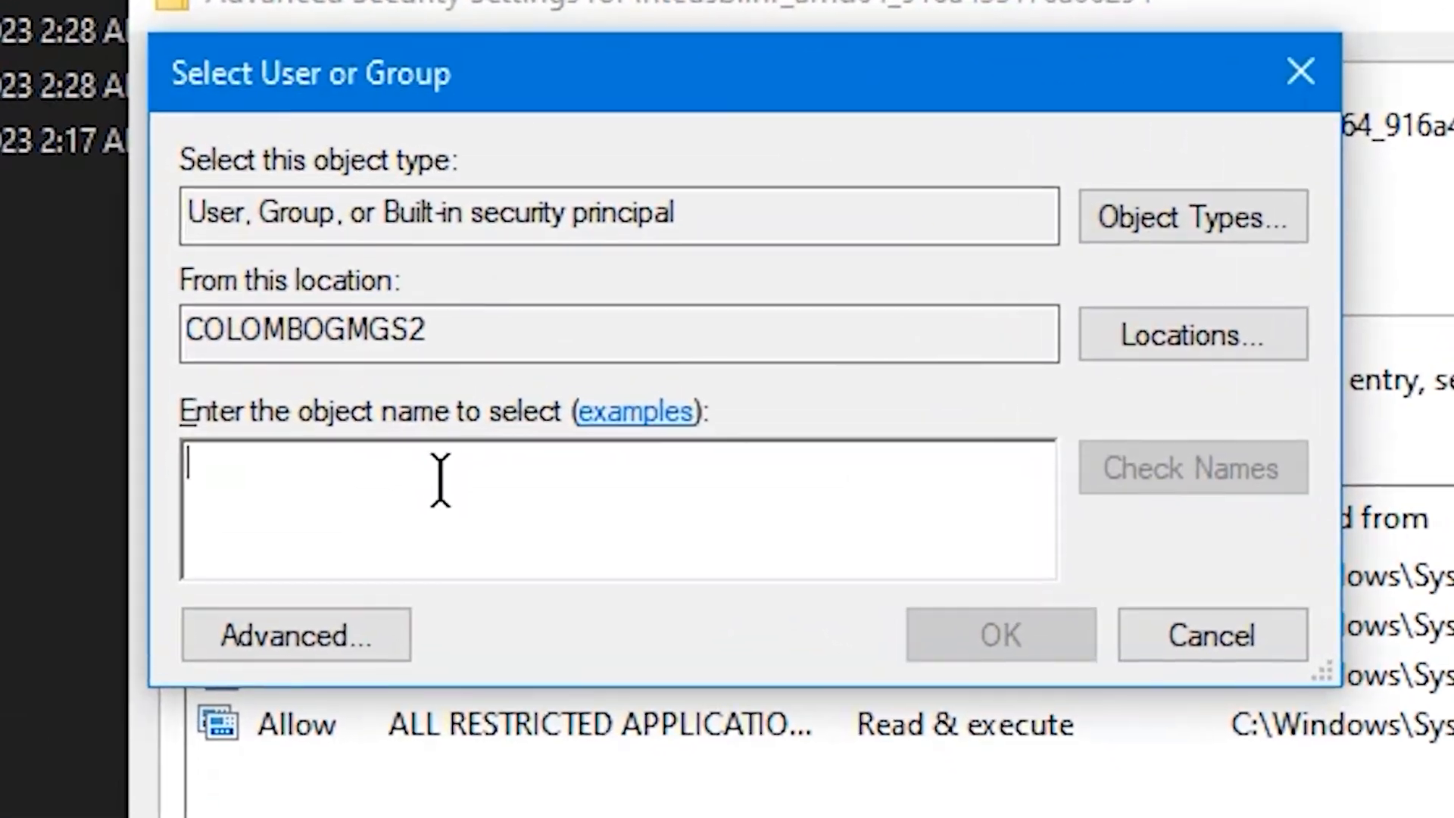
text(Everyone)
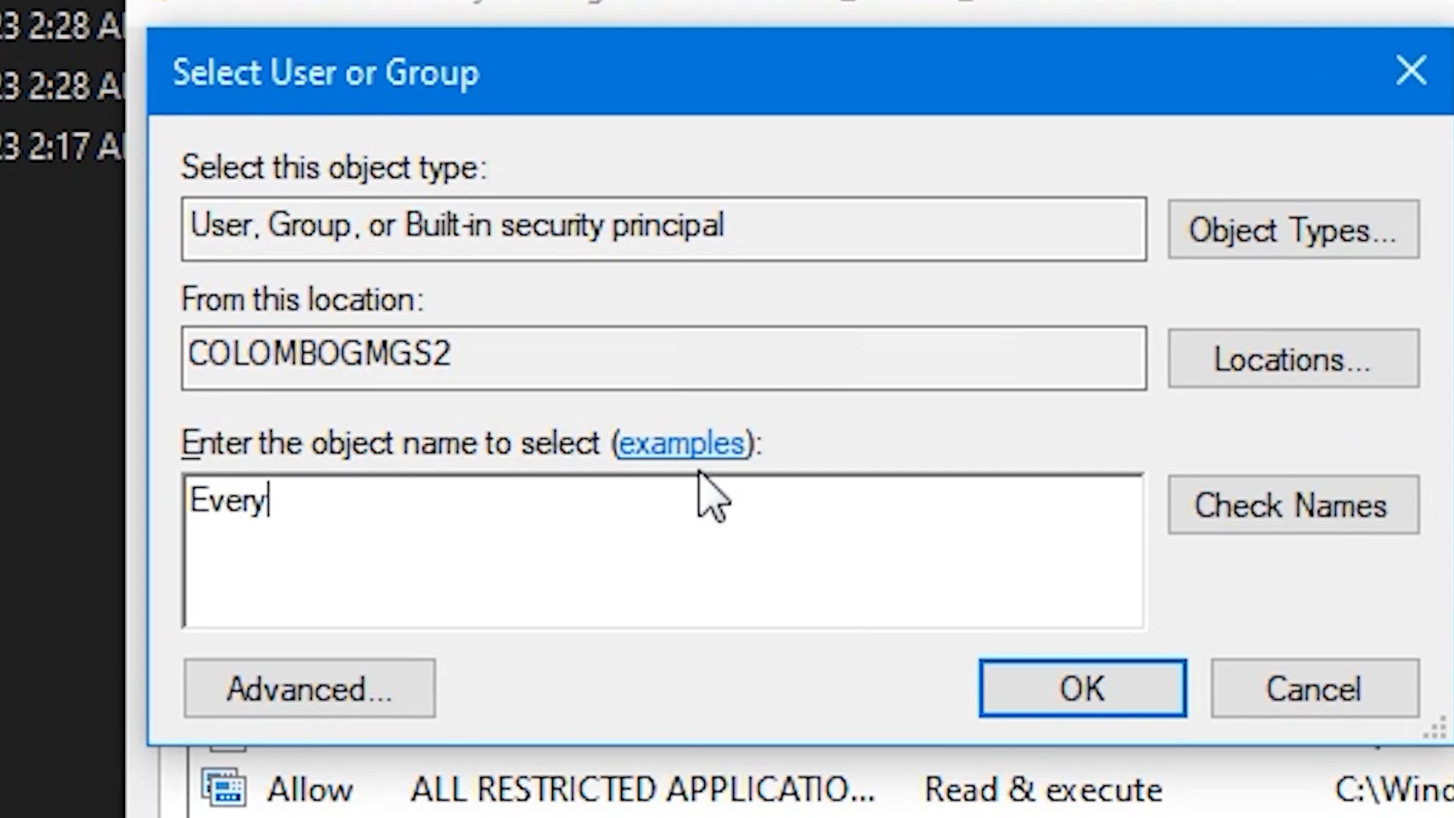
click(1066, 710)
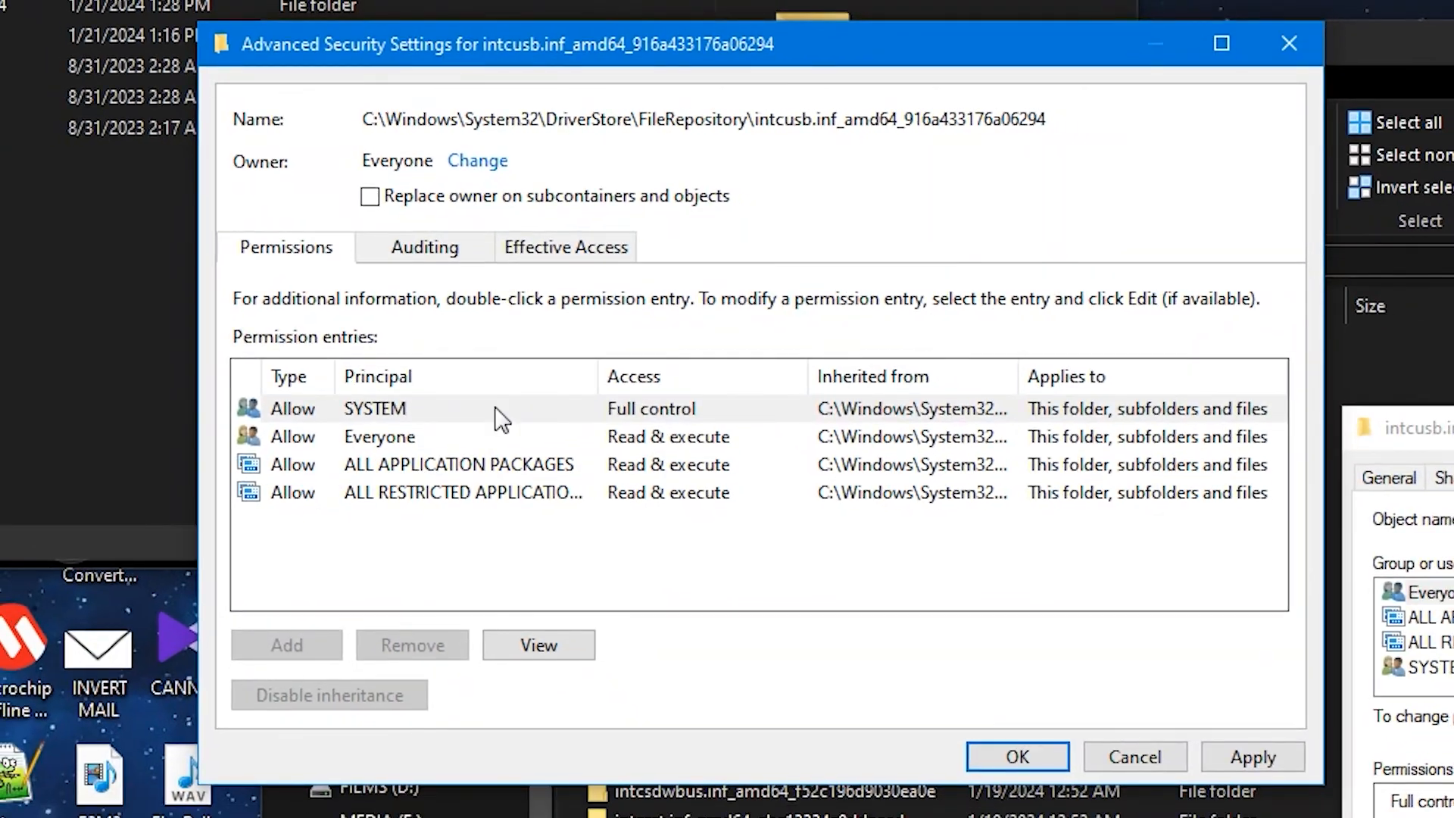
click(568, 511)
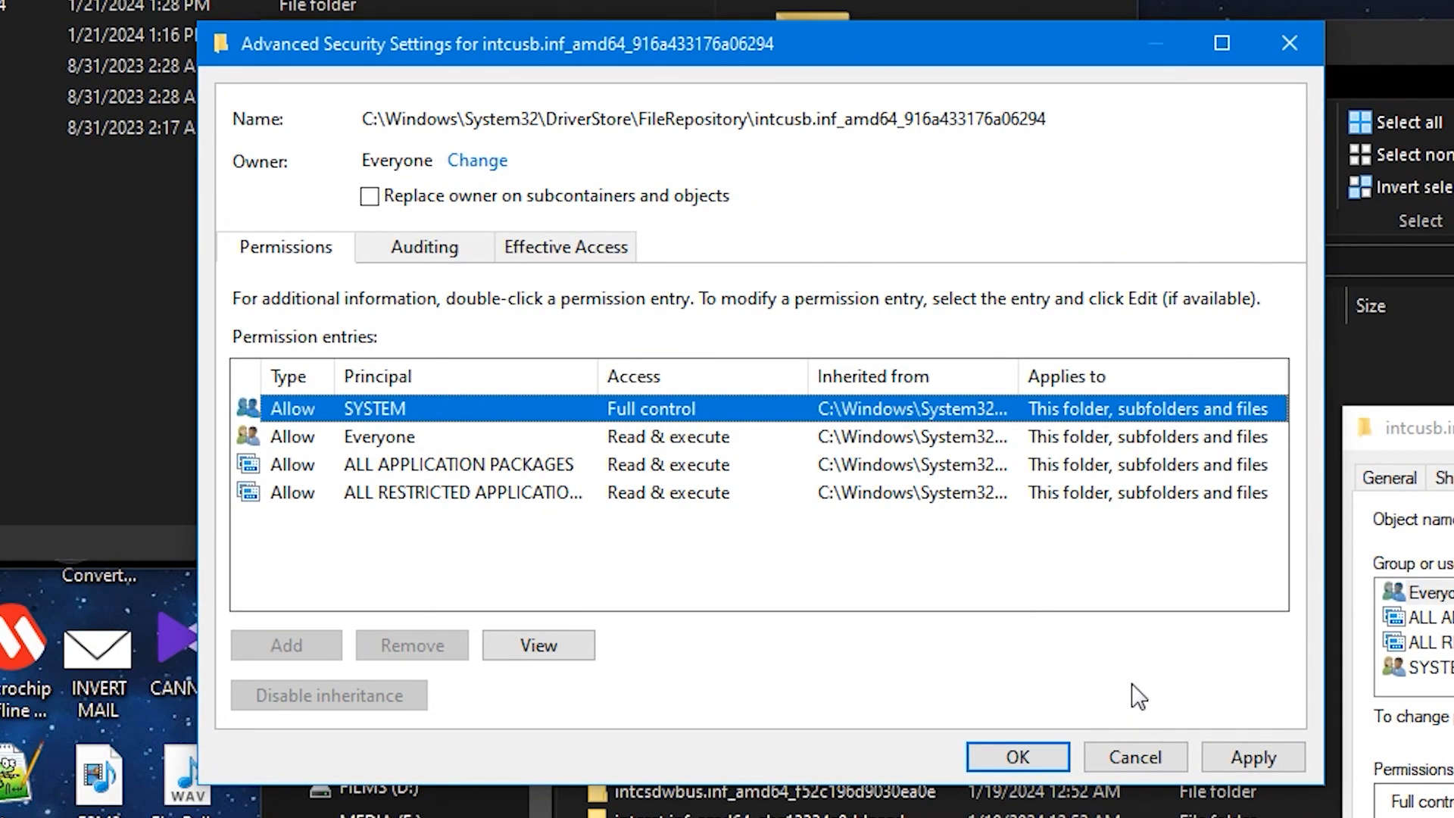
click(1251, 760)
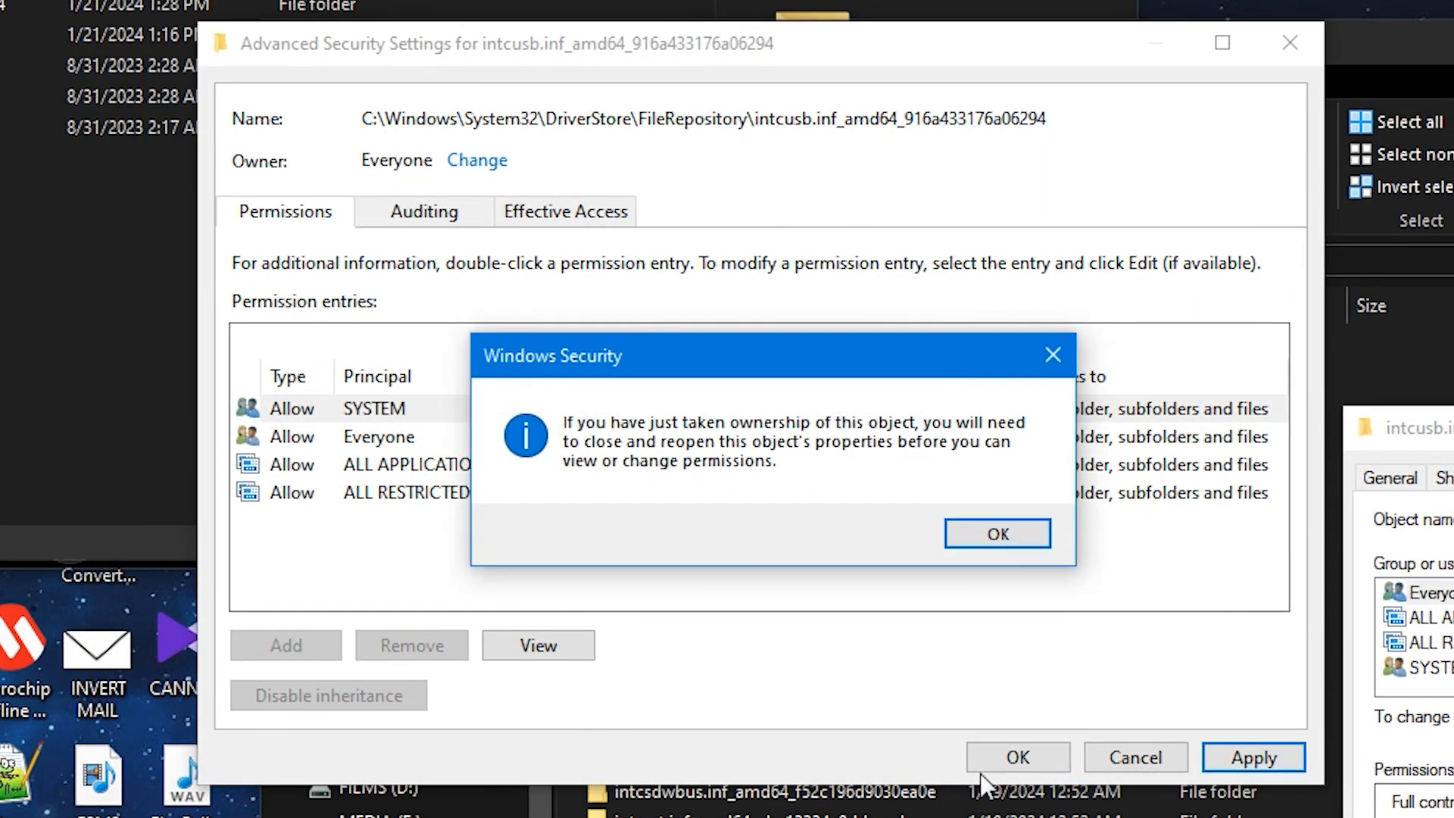
click(984, 534)
click(1017, 758)
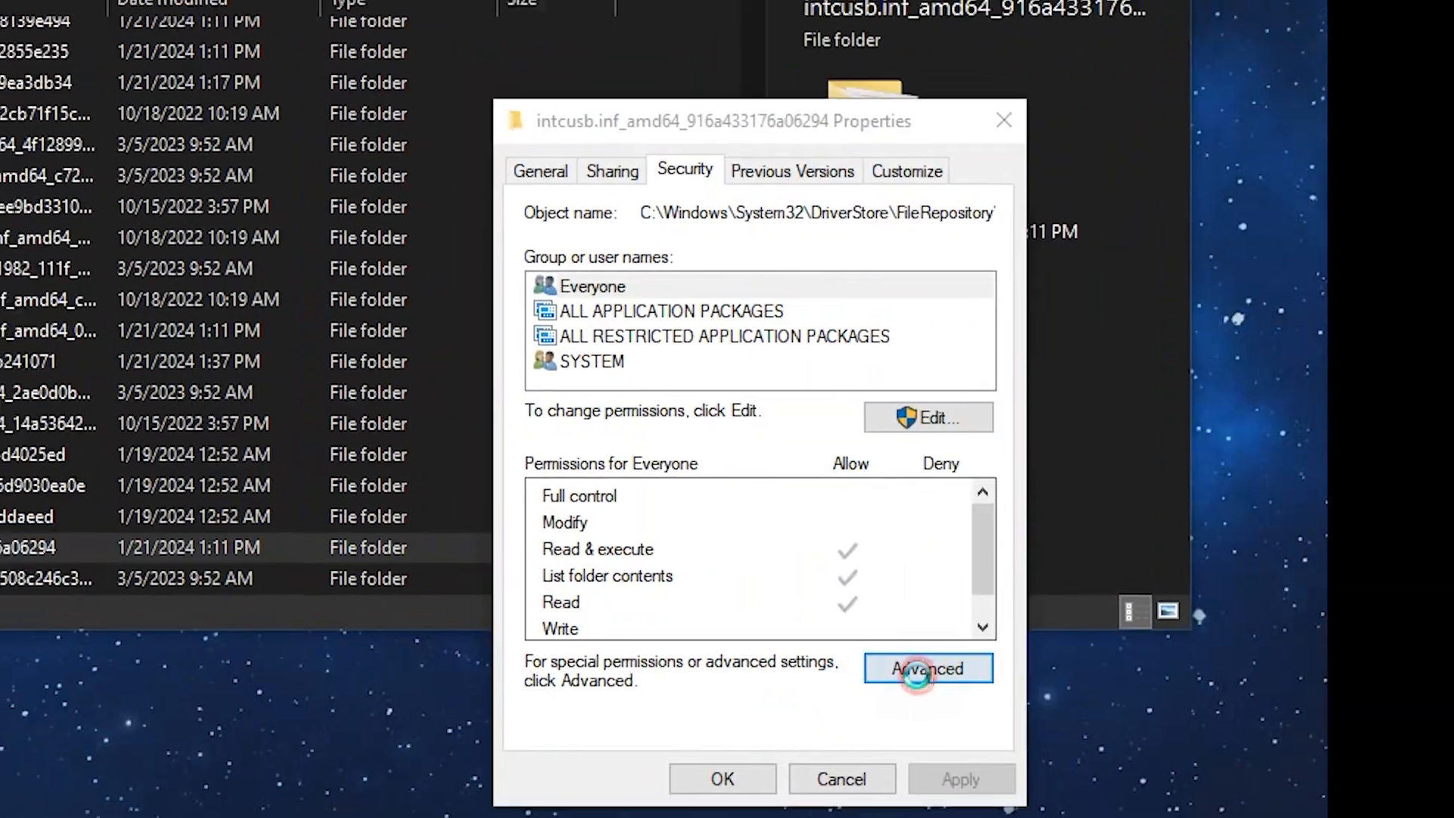
Step: Reopen the folder's advanced security settings, disable inheritance, and remove all inherited permissions
click(879, 655)
click(451, 425)
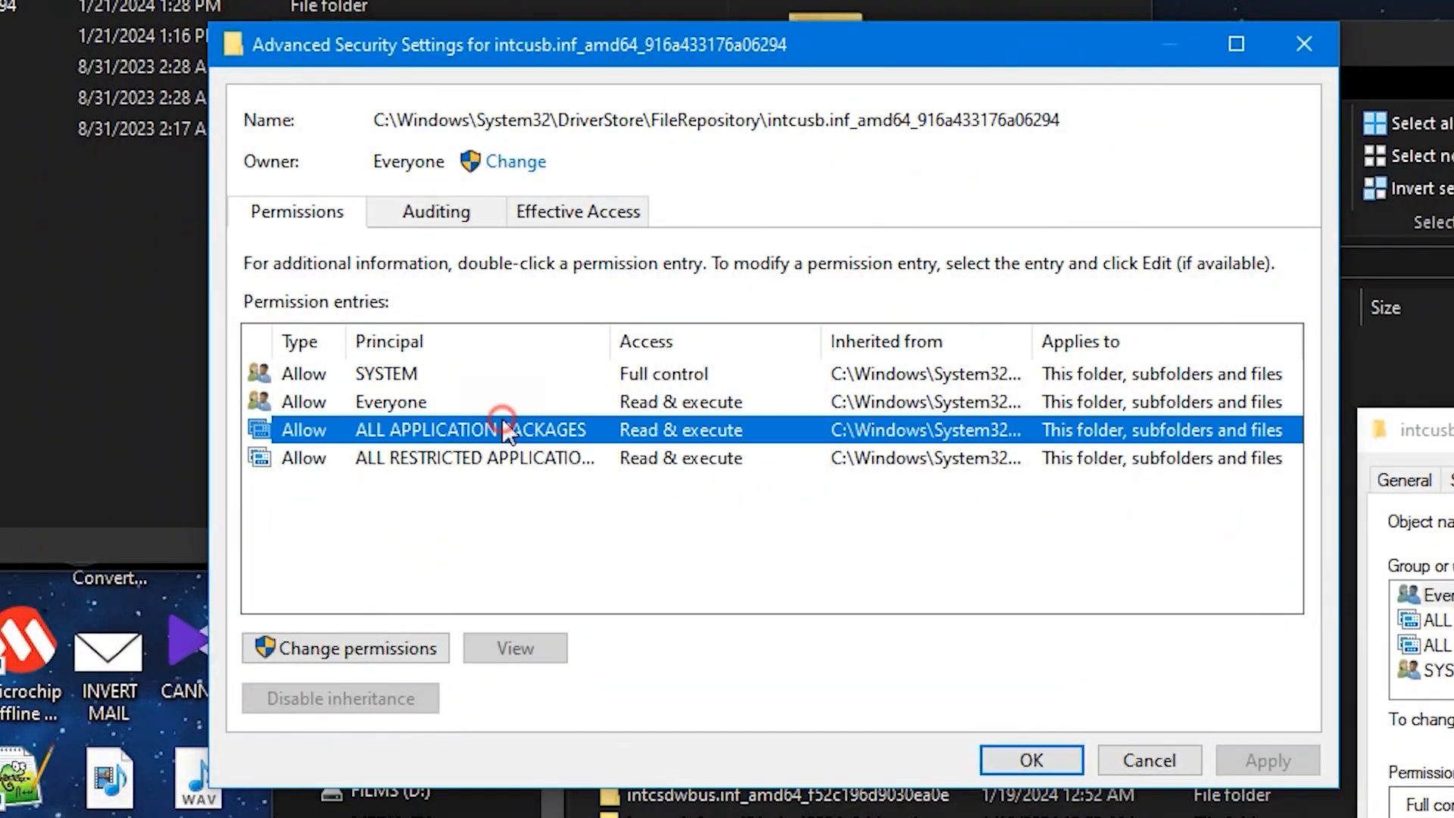
click(429, 377)
click(406, 640)
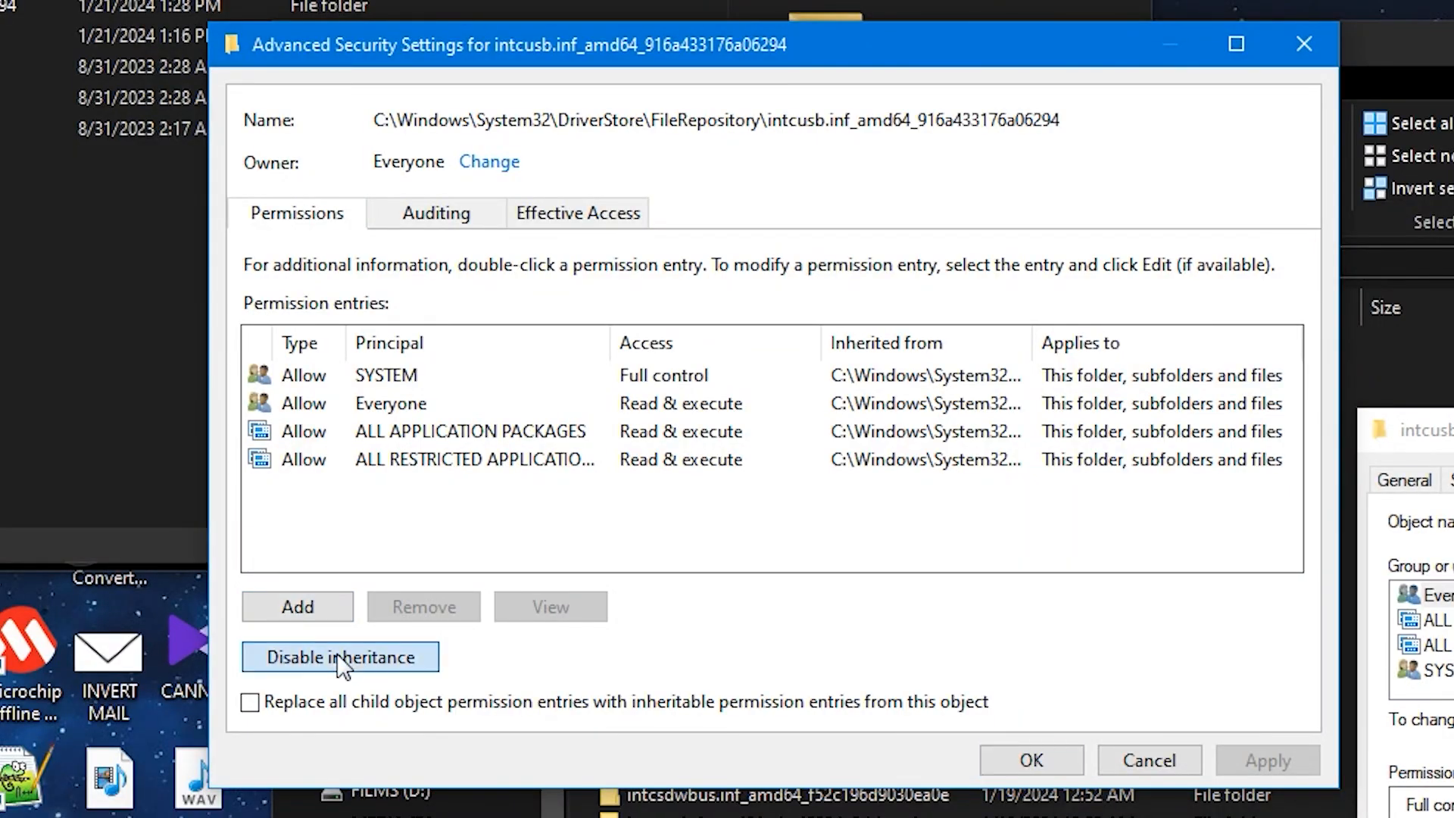
click(342, 661)
click(573, 473)
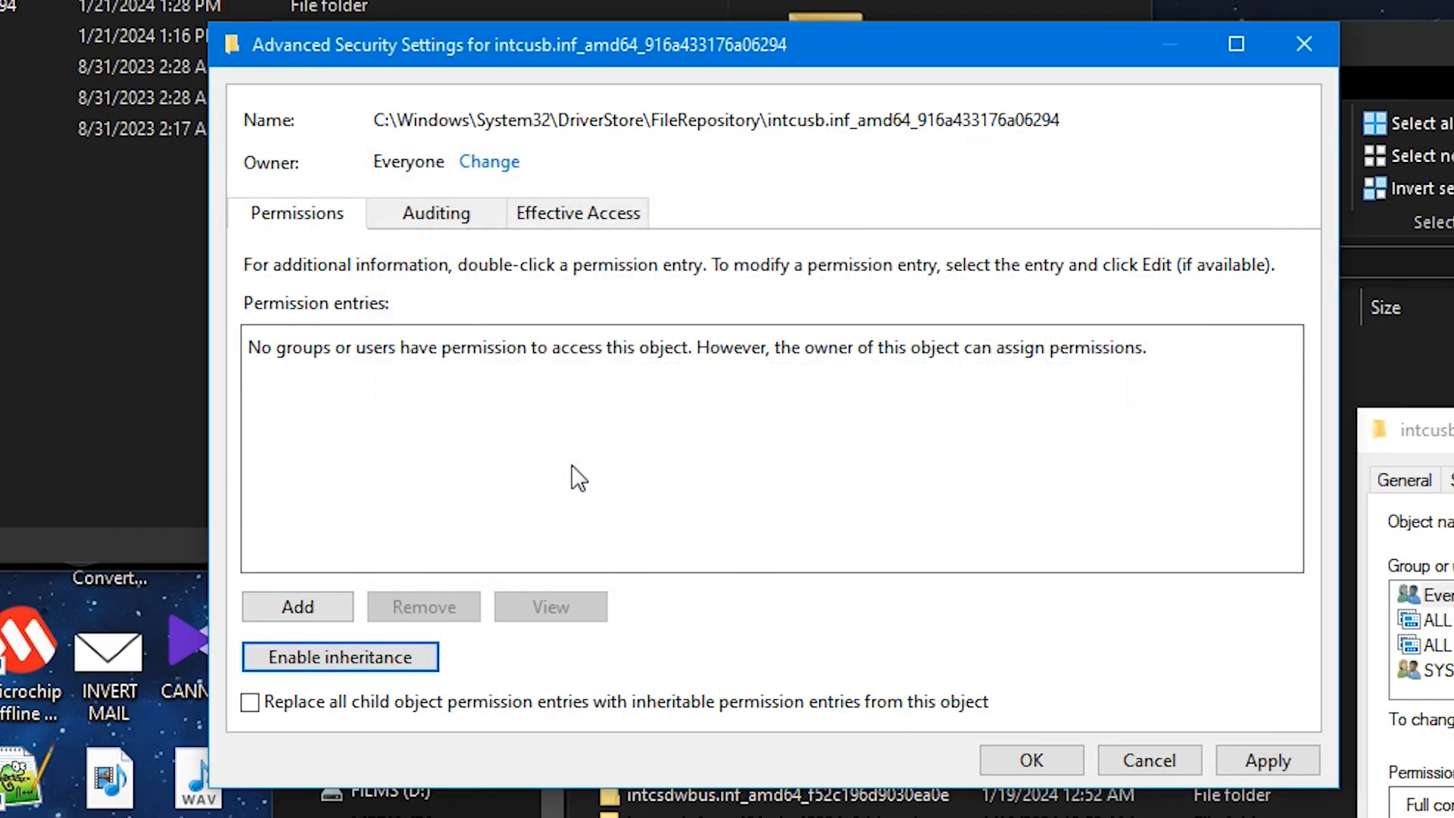
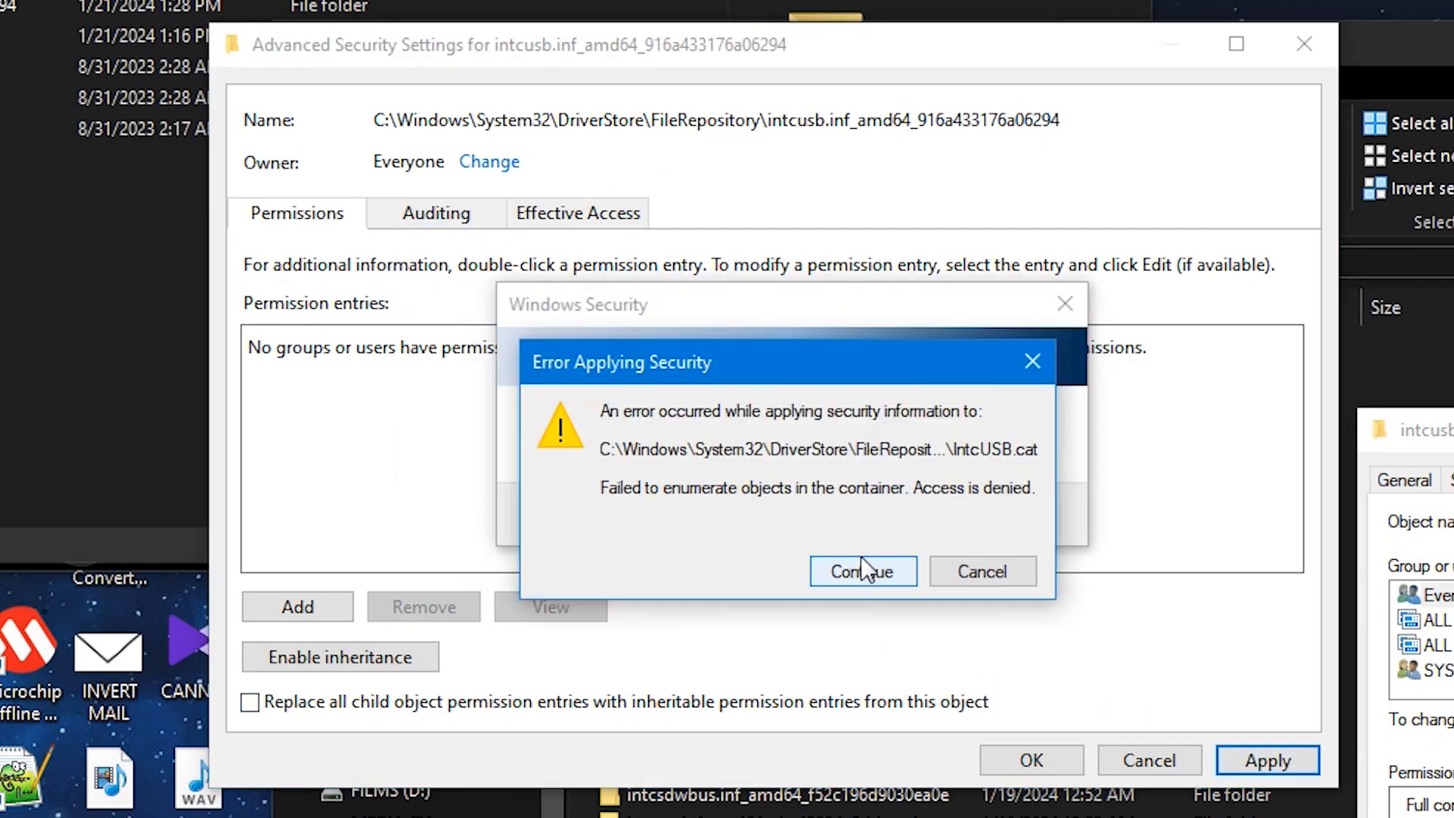
Step: Apply the emptied permission list to the intcusb.inf_amd64_916a433176a06294 folder, accept the security warnings, and close its advanced security settings
click(862, 571)
click(863, 571)
click(983, 573)
click(1000, 548)
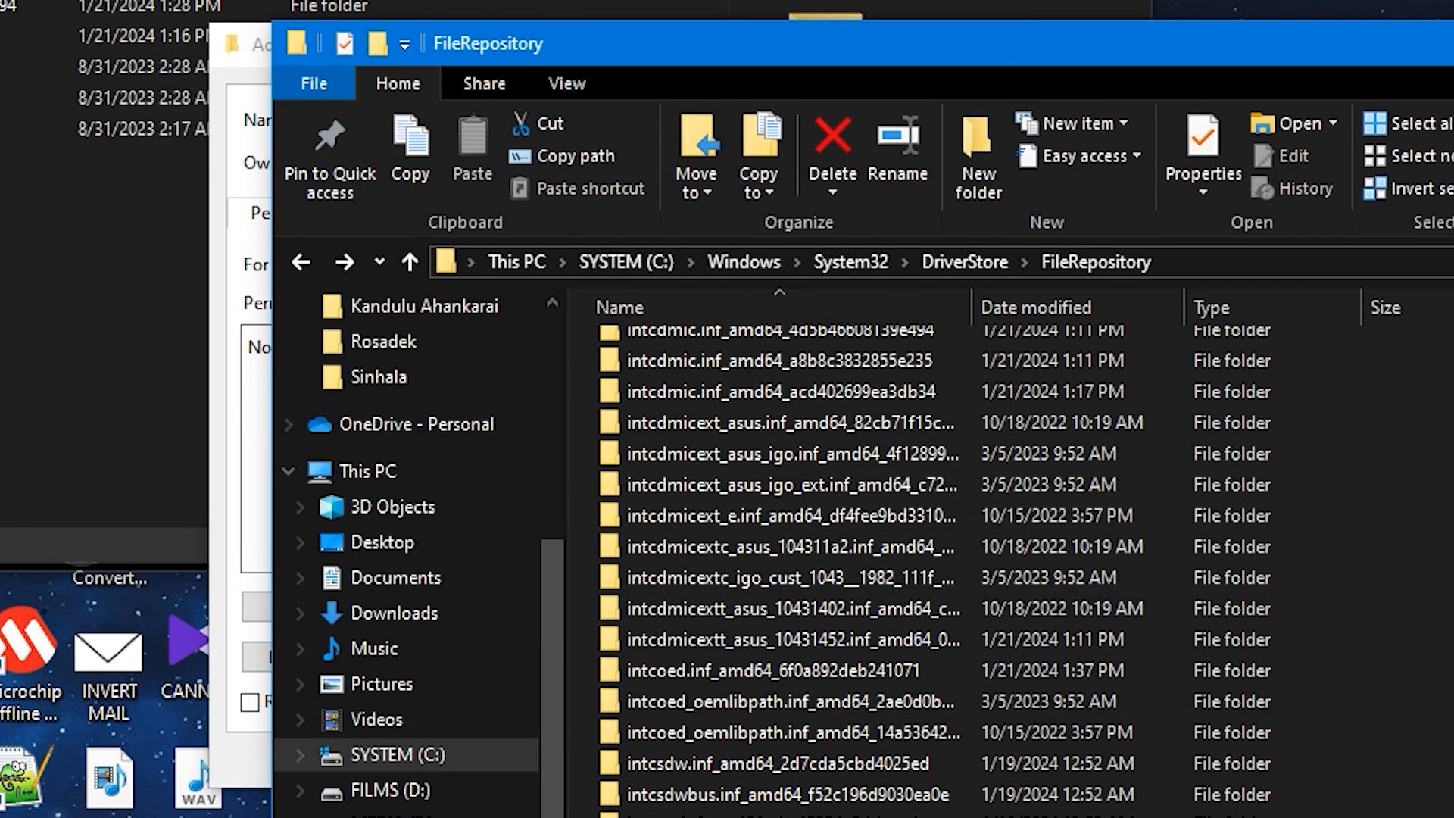
click(1453, 43)
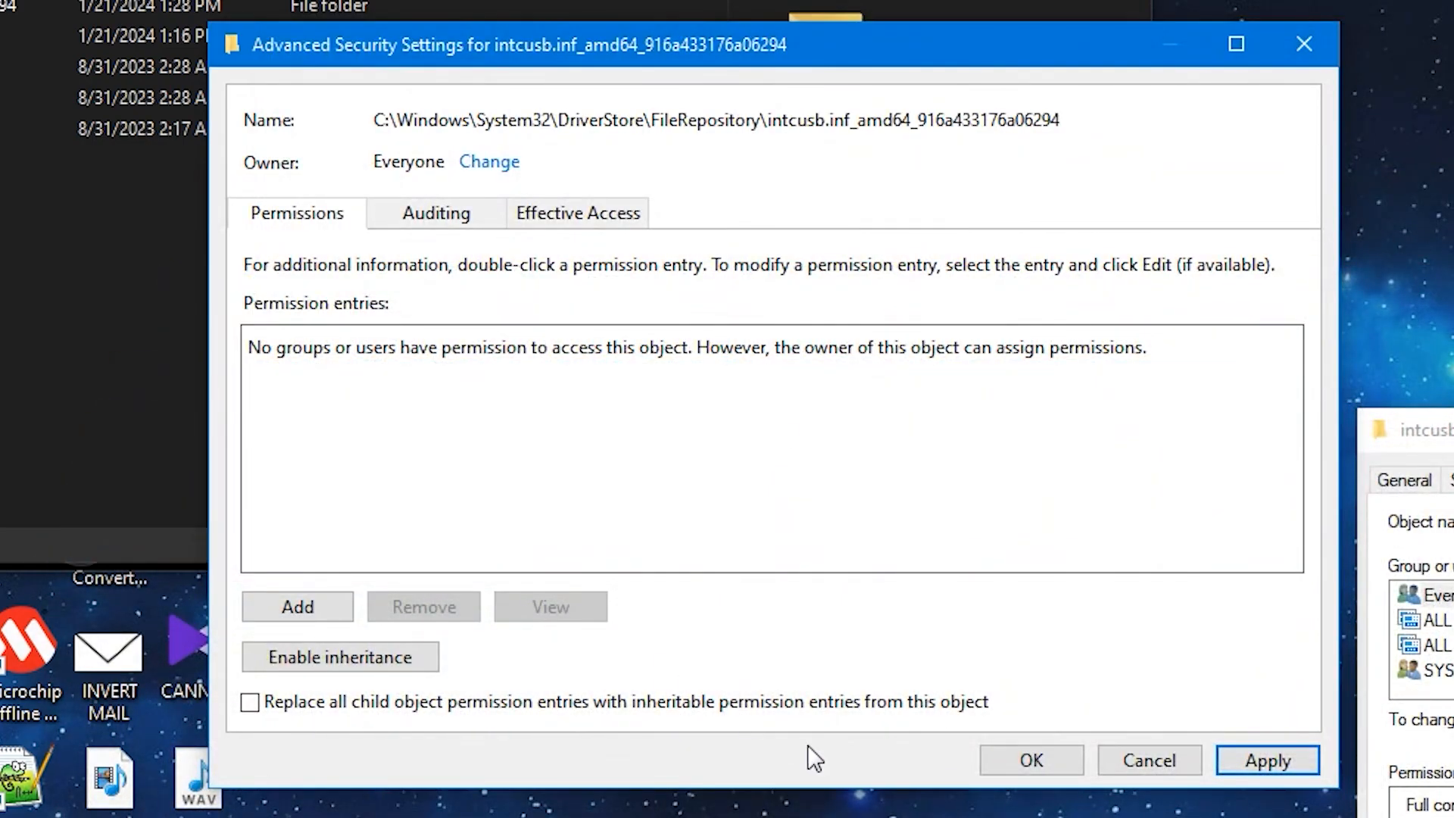
click(1031, 760)
click(891, 574)
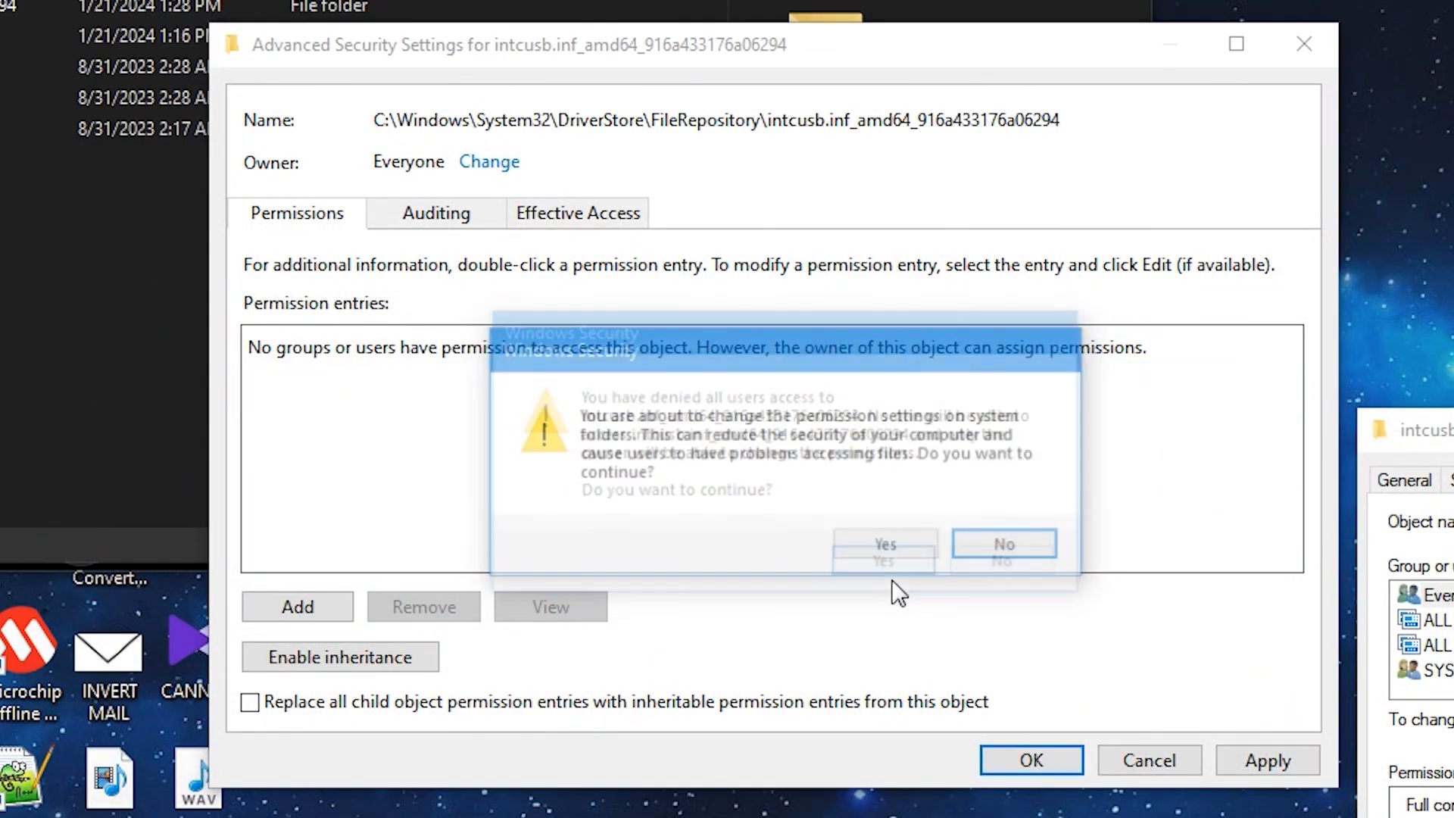
click(983, 554)
click(1140, 754)
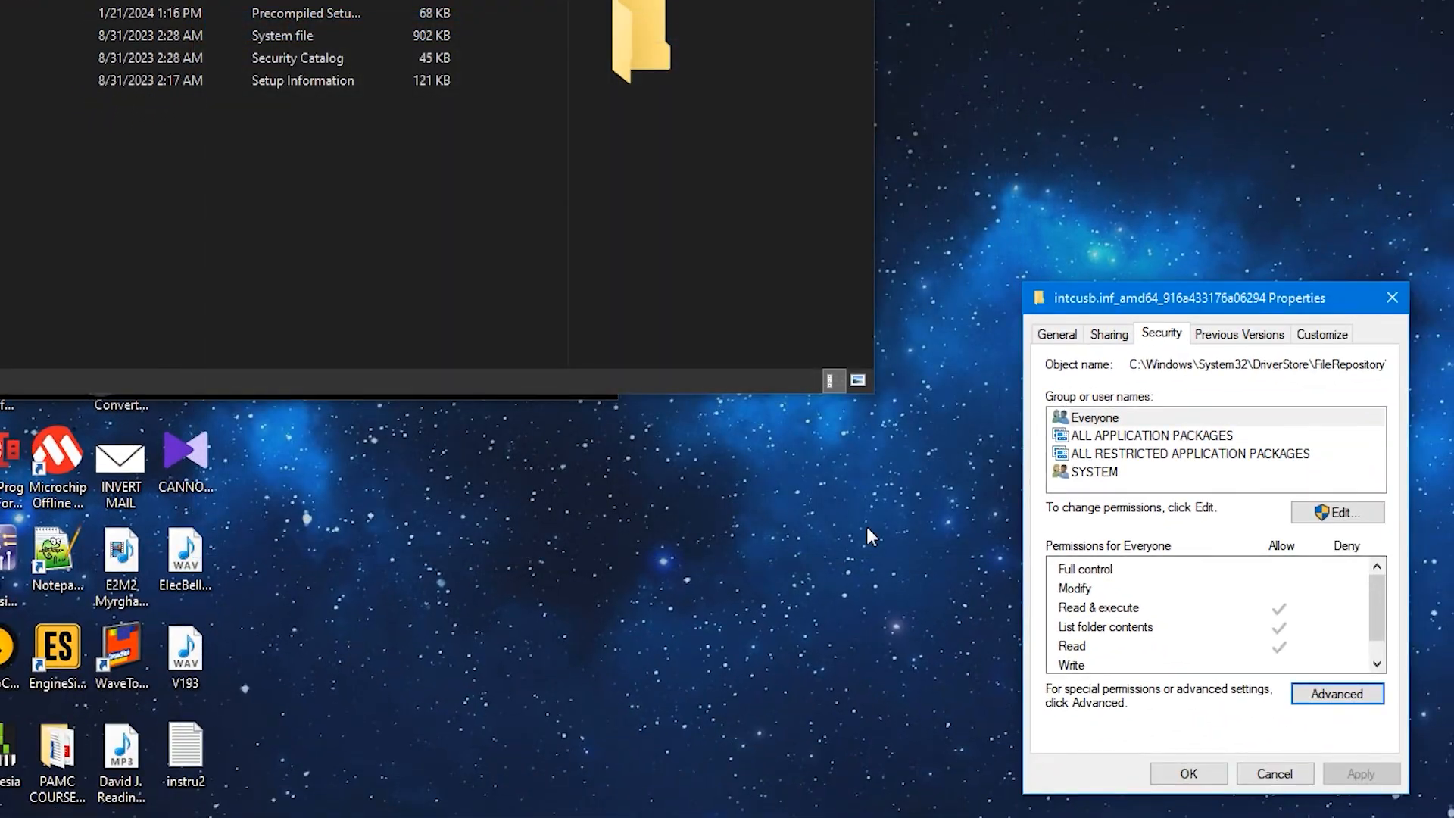
Step: Review the folder's permission entries in its advanced security settings and close the folder's properties
click(1338, 702)
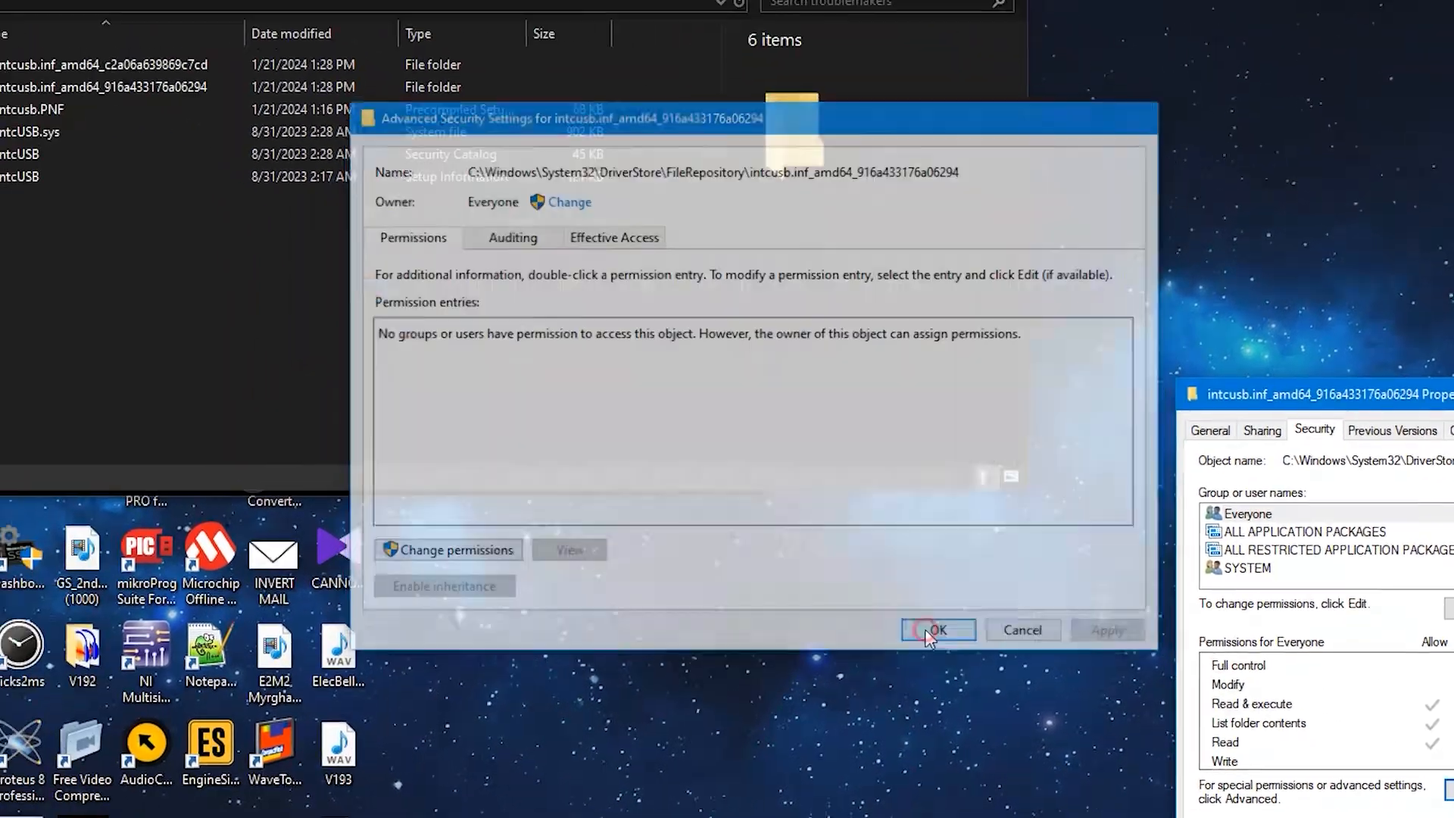
click(788, 536)
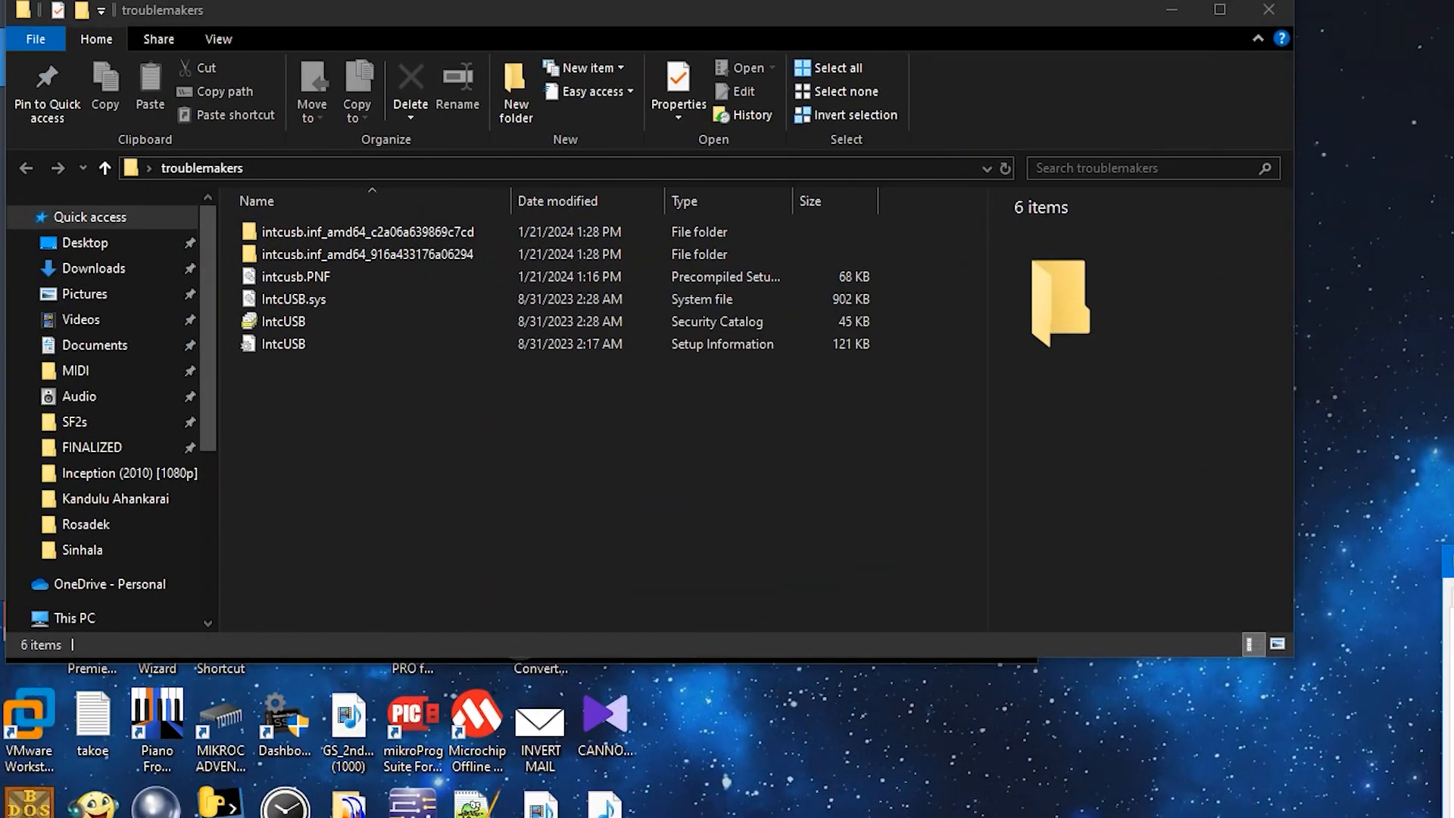
key(Escape)
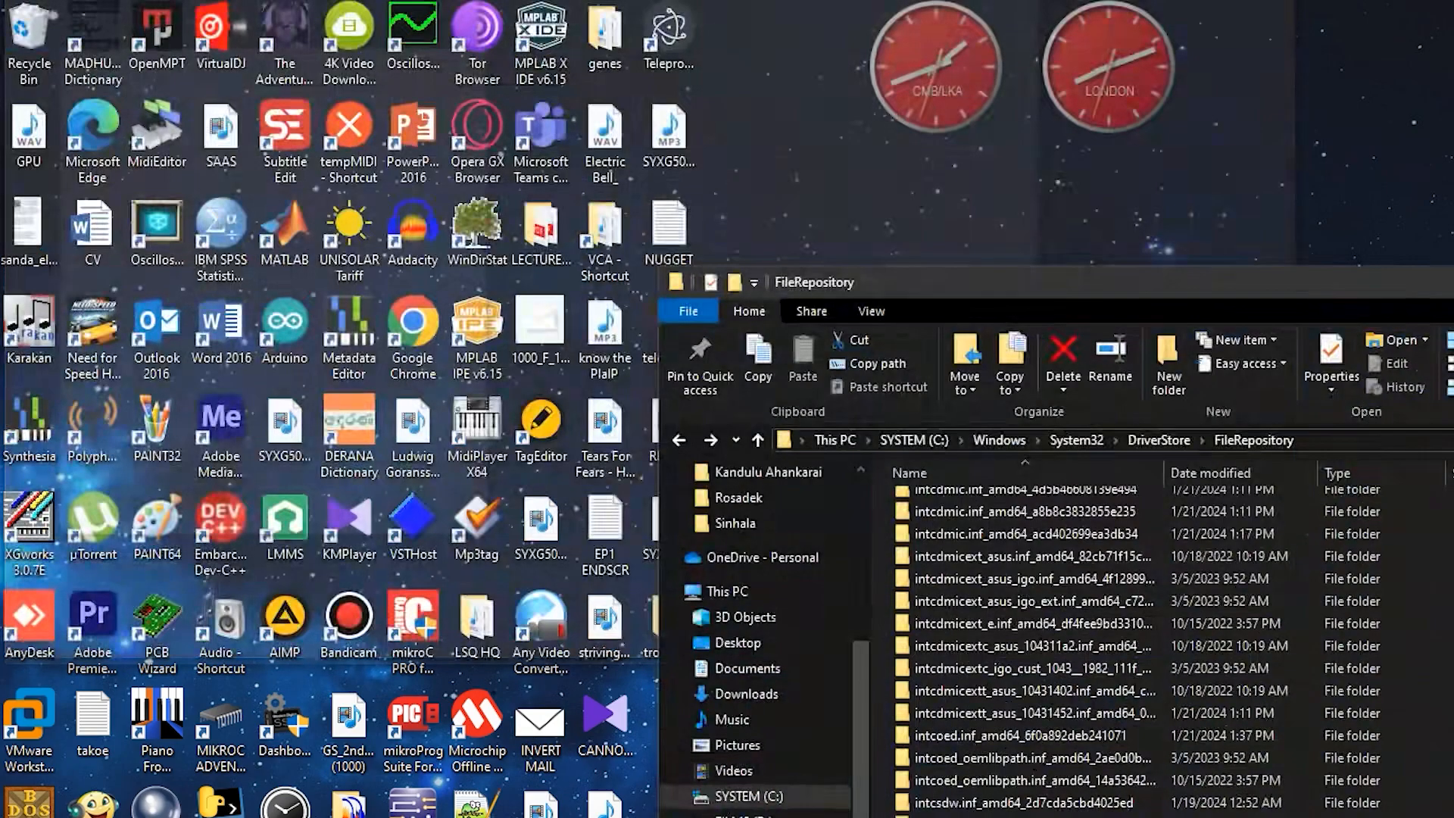
Step: Return to FileRepository and check the security permissions in the properties of intcusb.inf_amd64_916a433176a06294
click(182, 815)
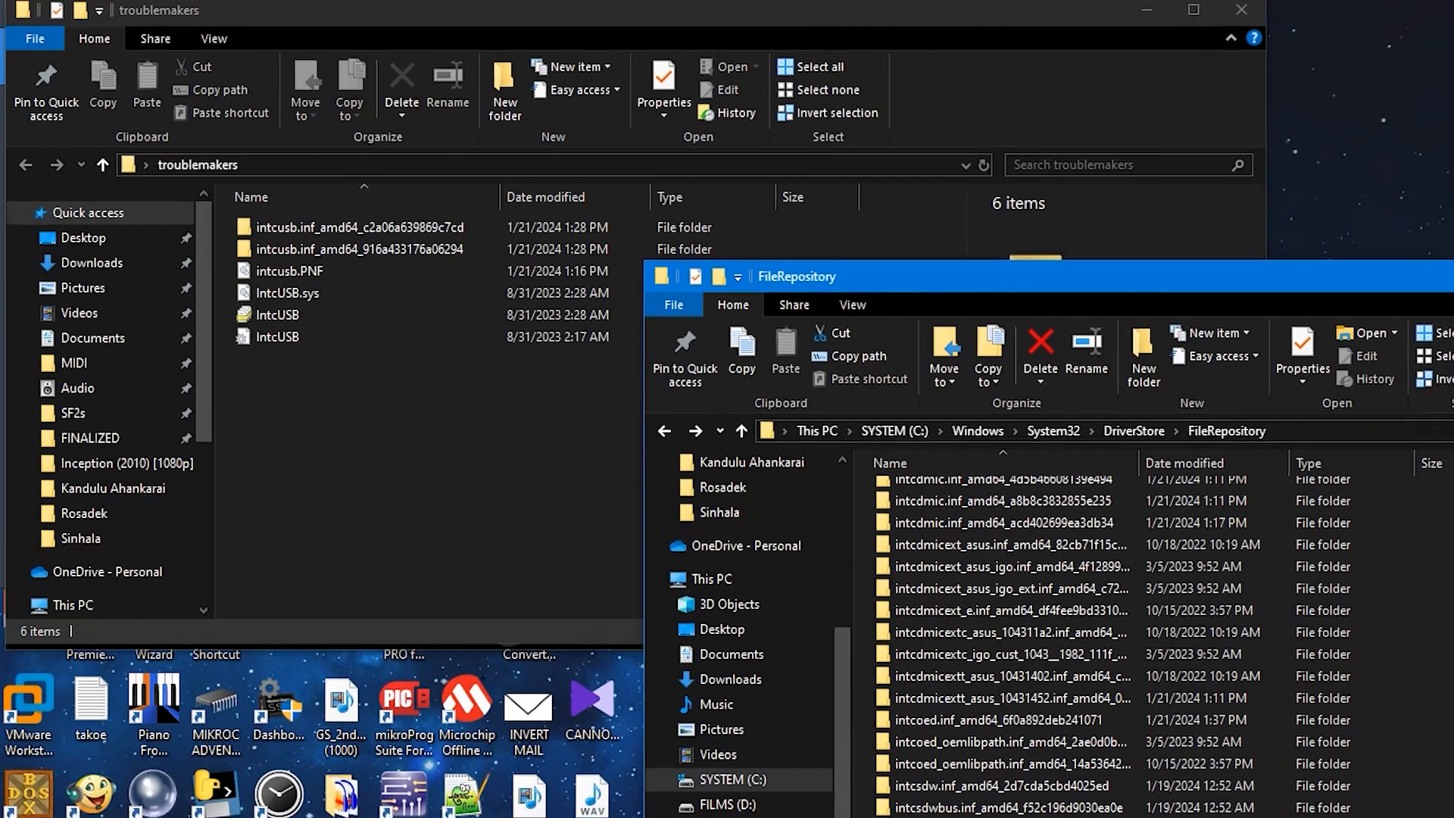
click(802, 619)
right_click(802, 619)
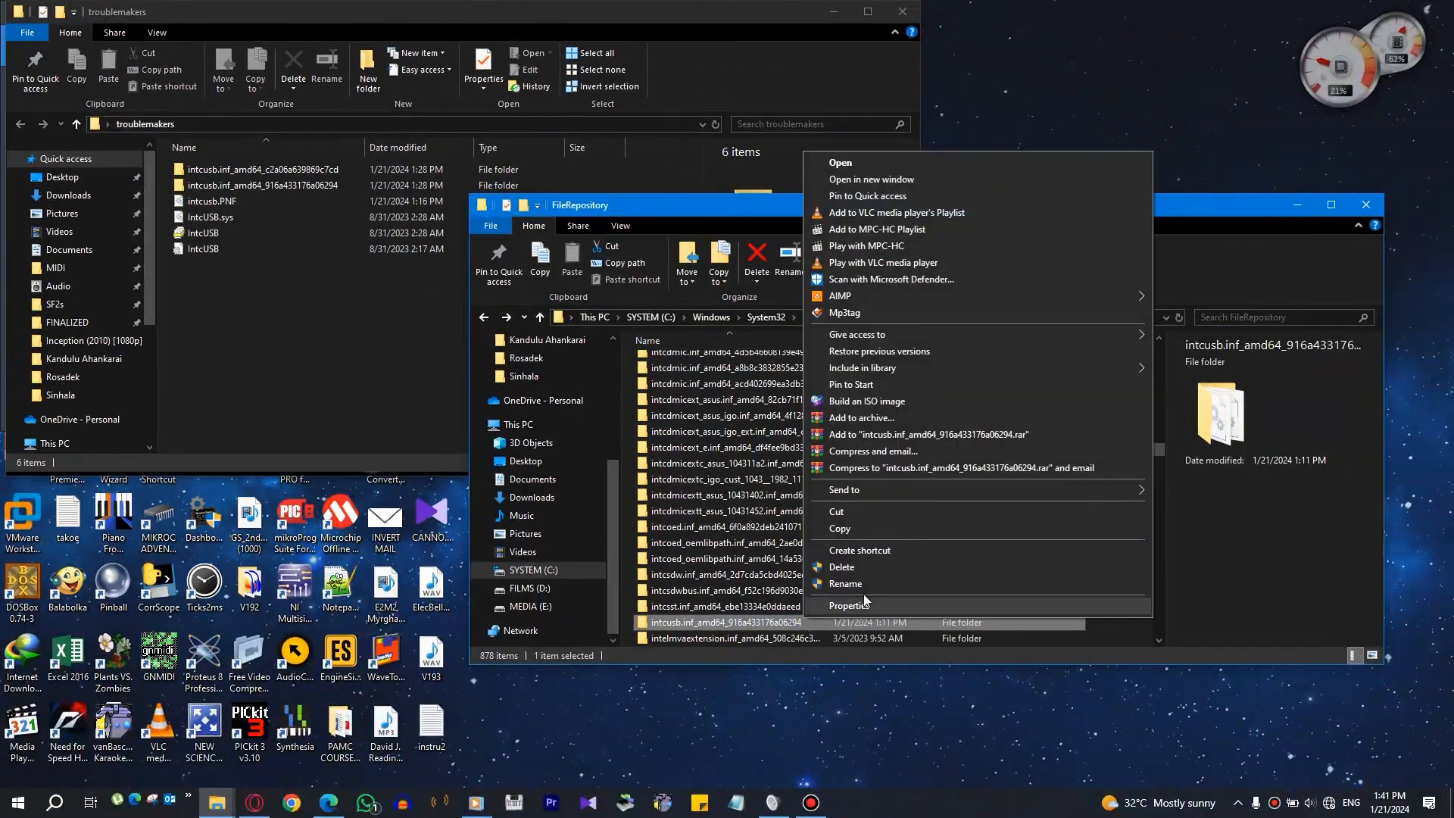
click(873, 598)
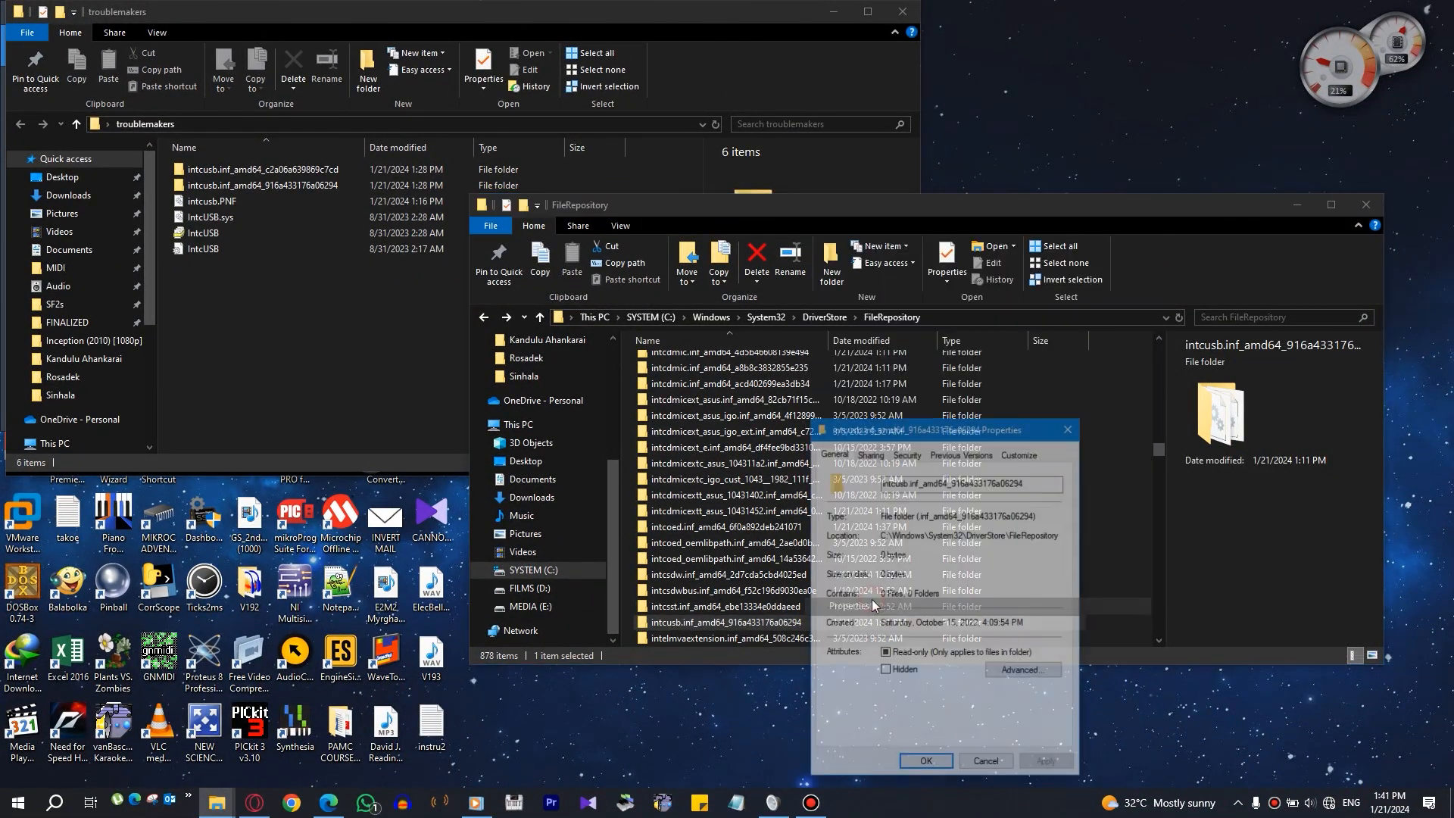
click(908, 453)
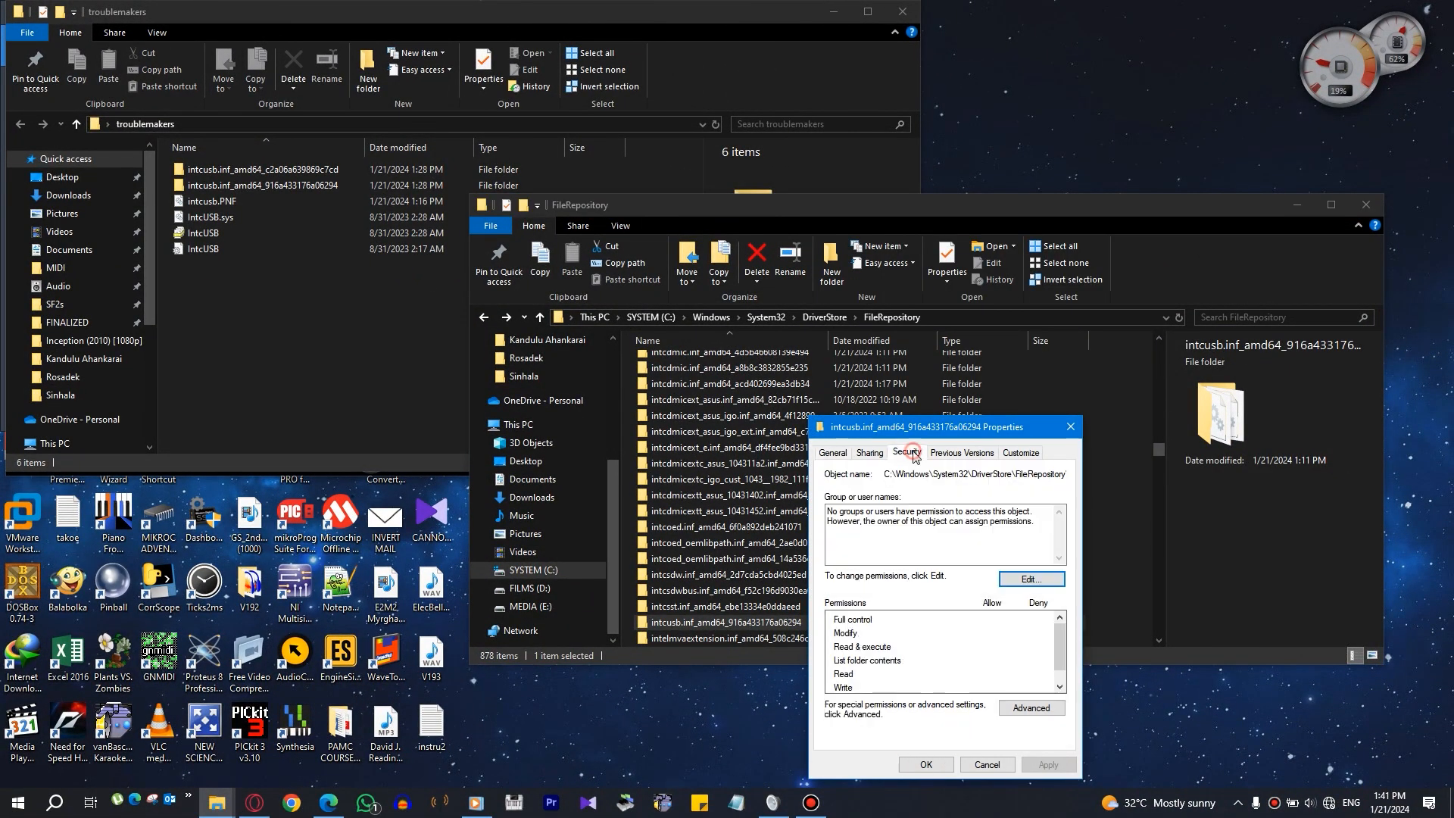
click(1071, 428)
Step: Open the intcusb.inf_amd64_916a433176a06294 folder with permanent access granted and delete all the files inside it
double_click(757, 622)
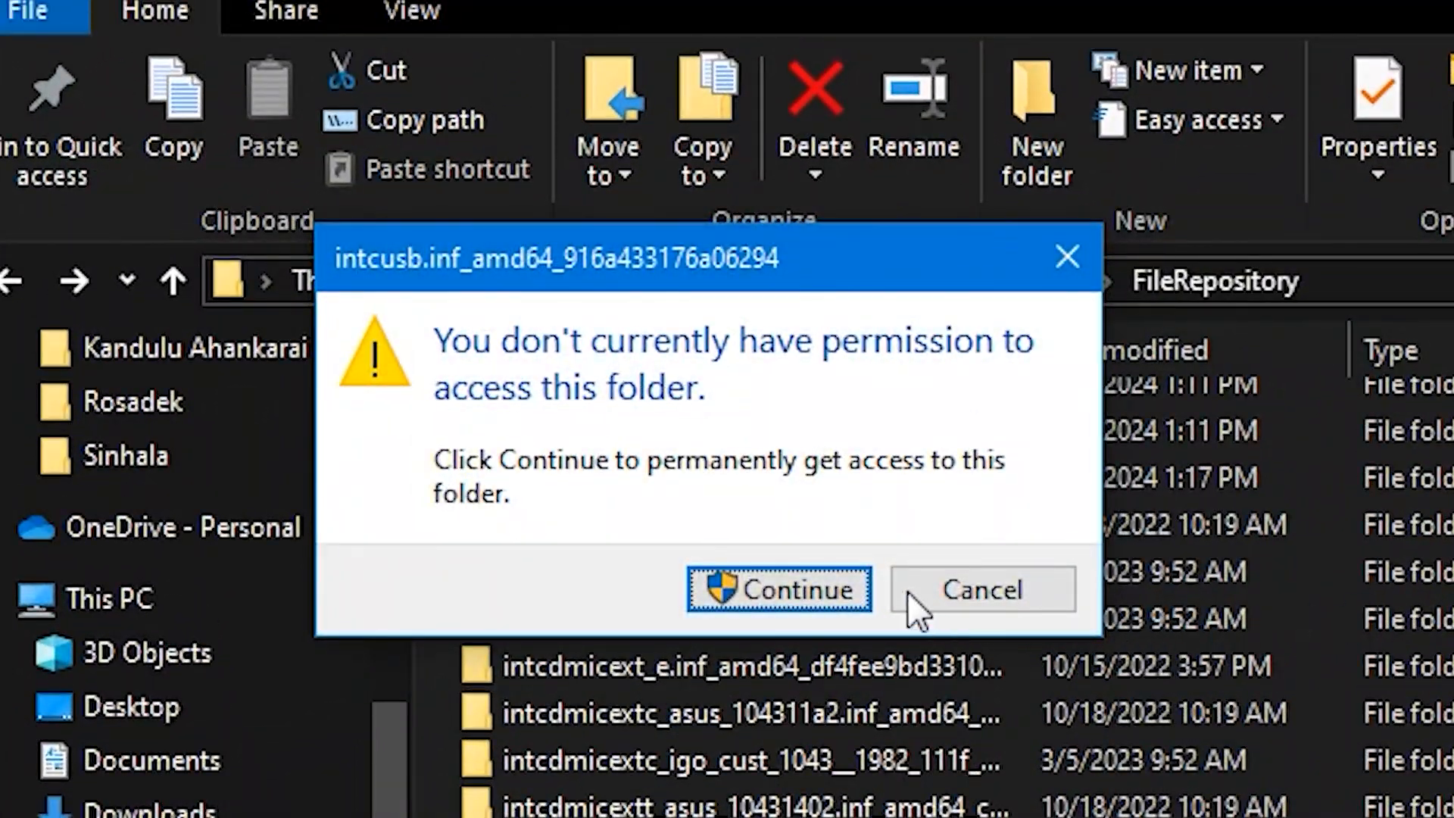
click(748, 587)
drag(720, 670, 626, 379)
key(Delete)
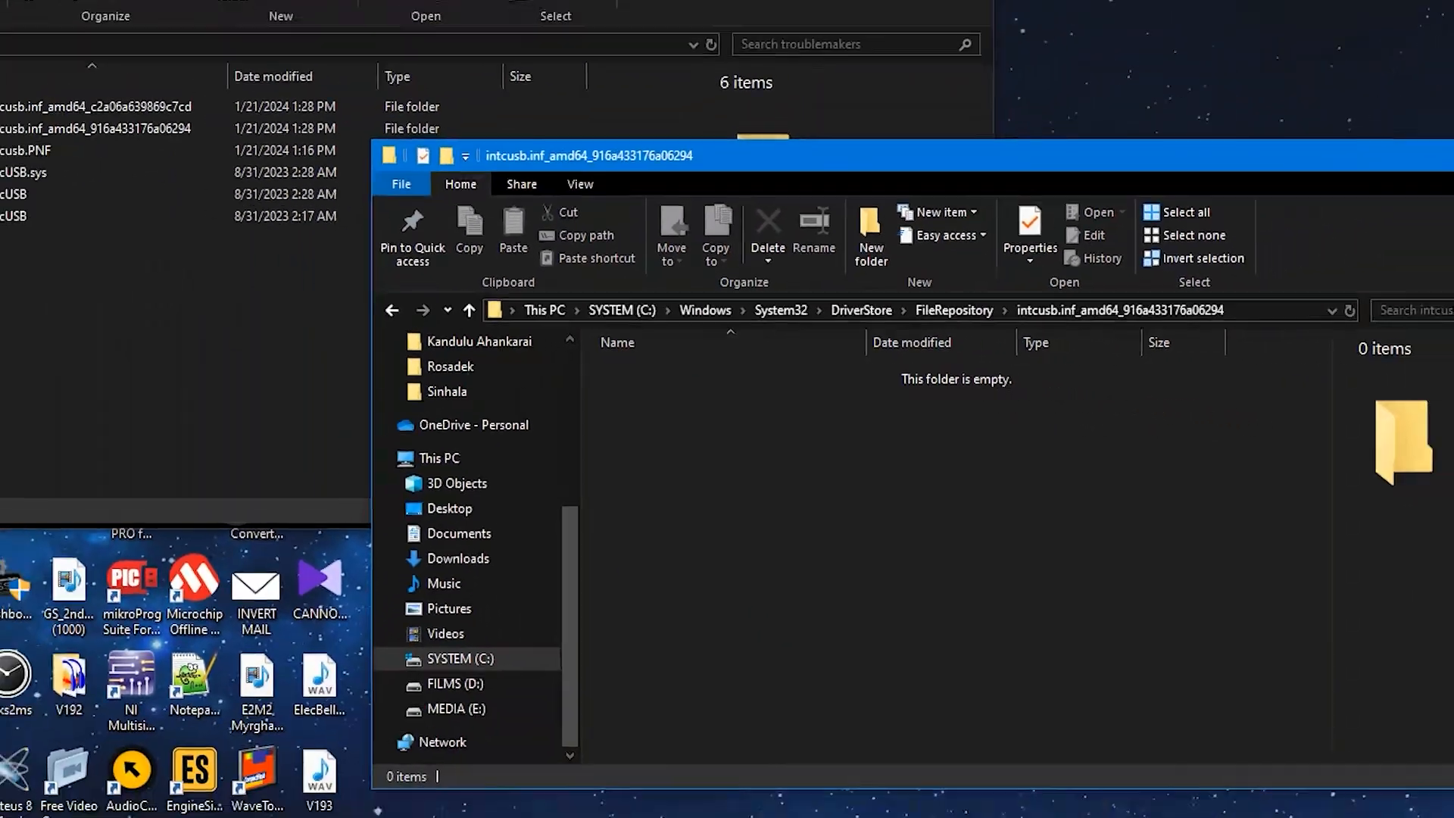
Step: Open Device Manager and check the device status of Intel Smart Sound Technology for USB Audio in its properties
click(19, 802)
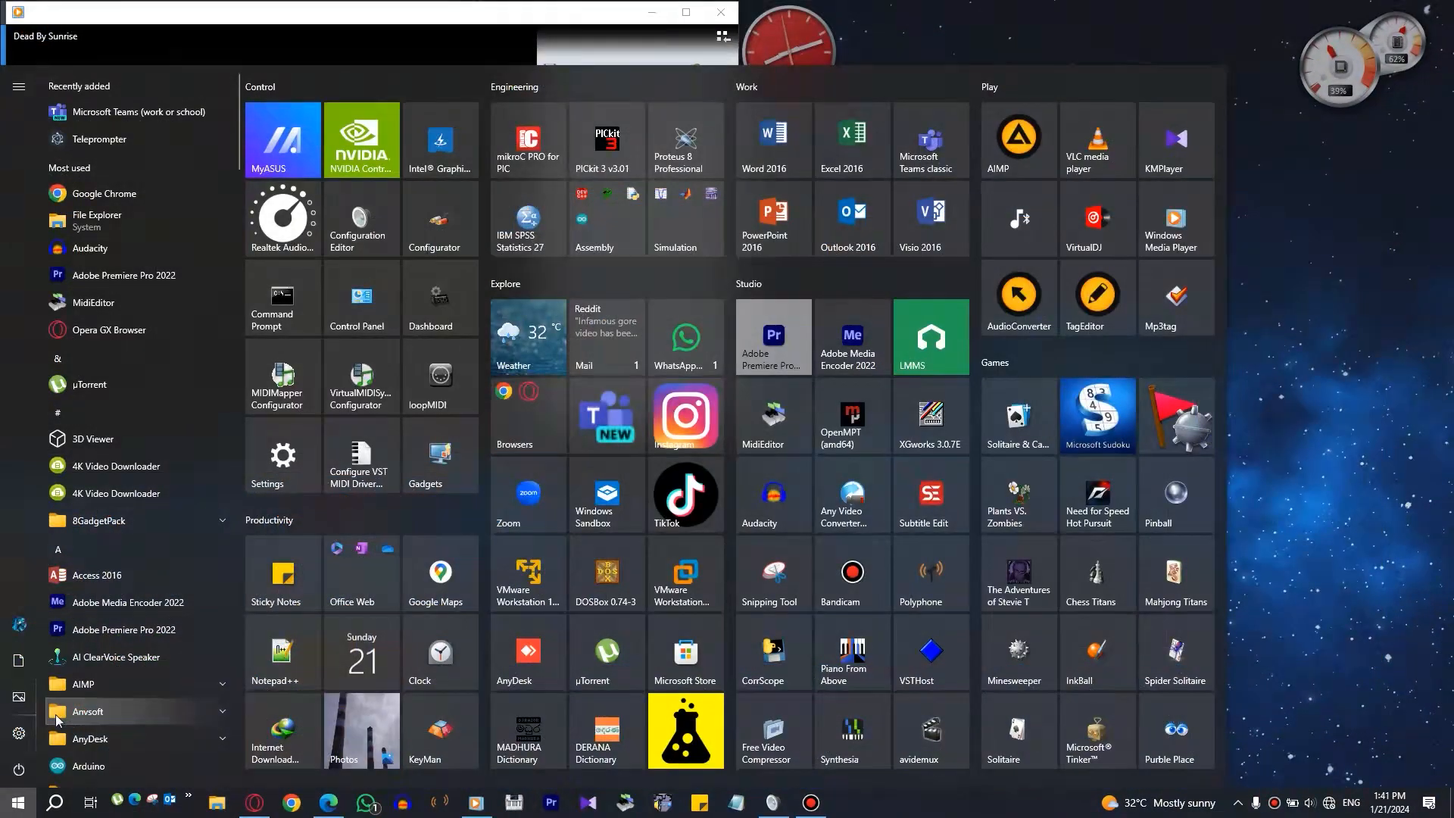
key(super+x)
key(m)
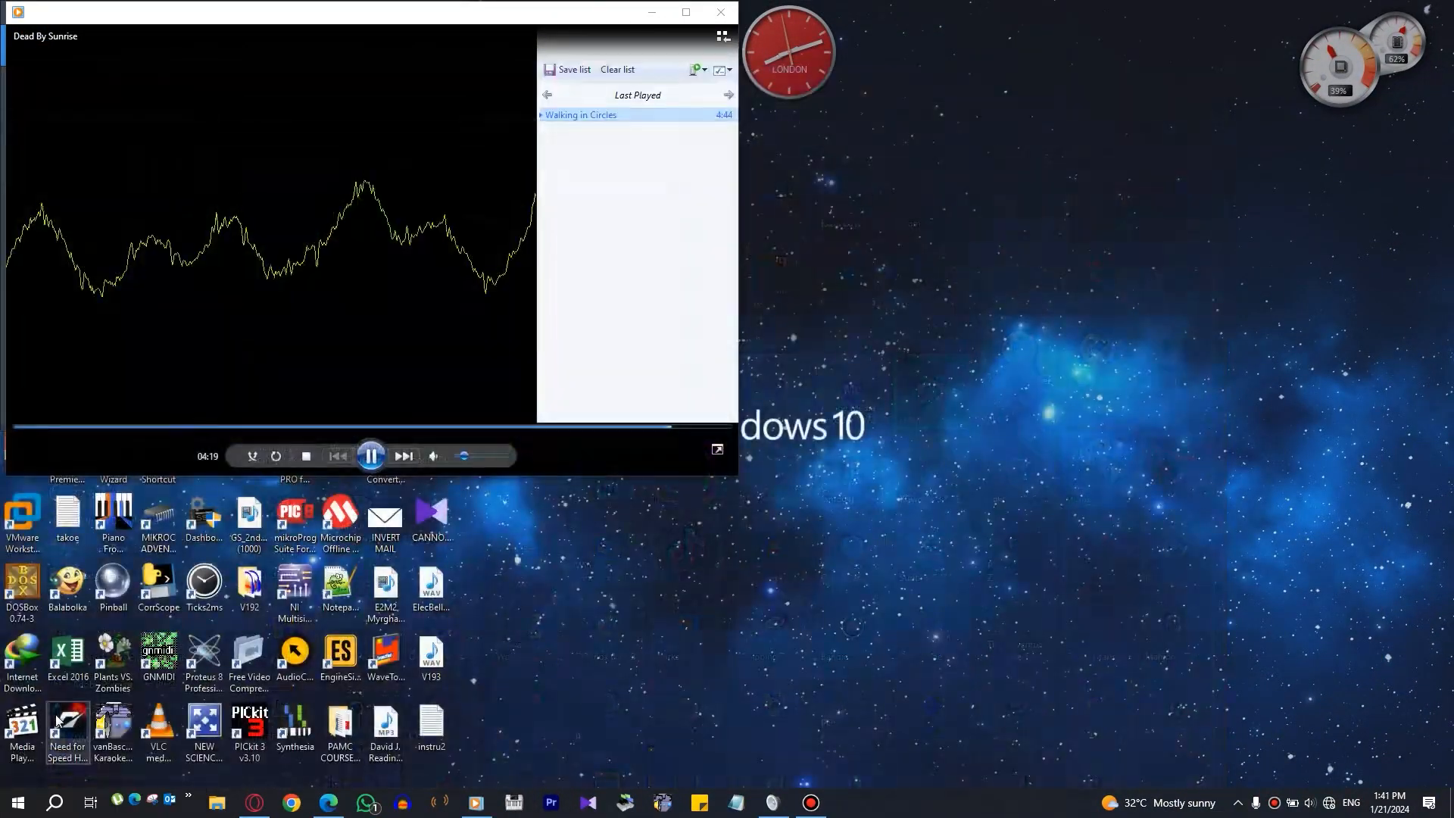
scroll(406, 345, down, 4)
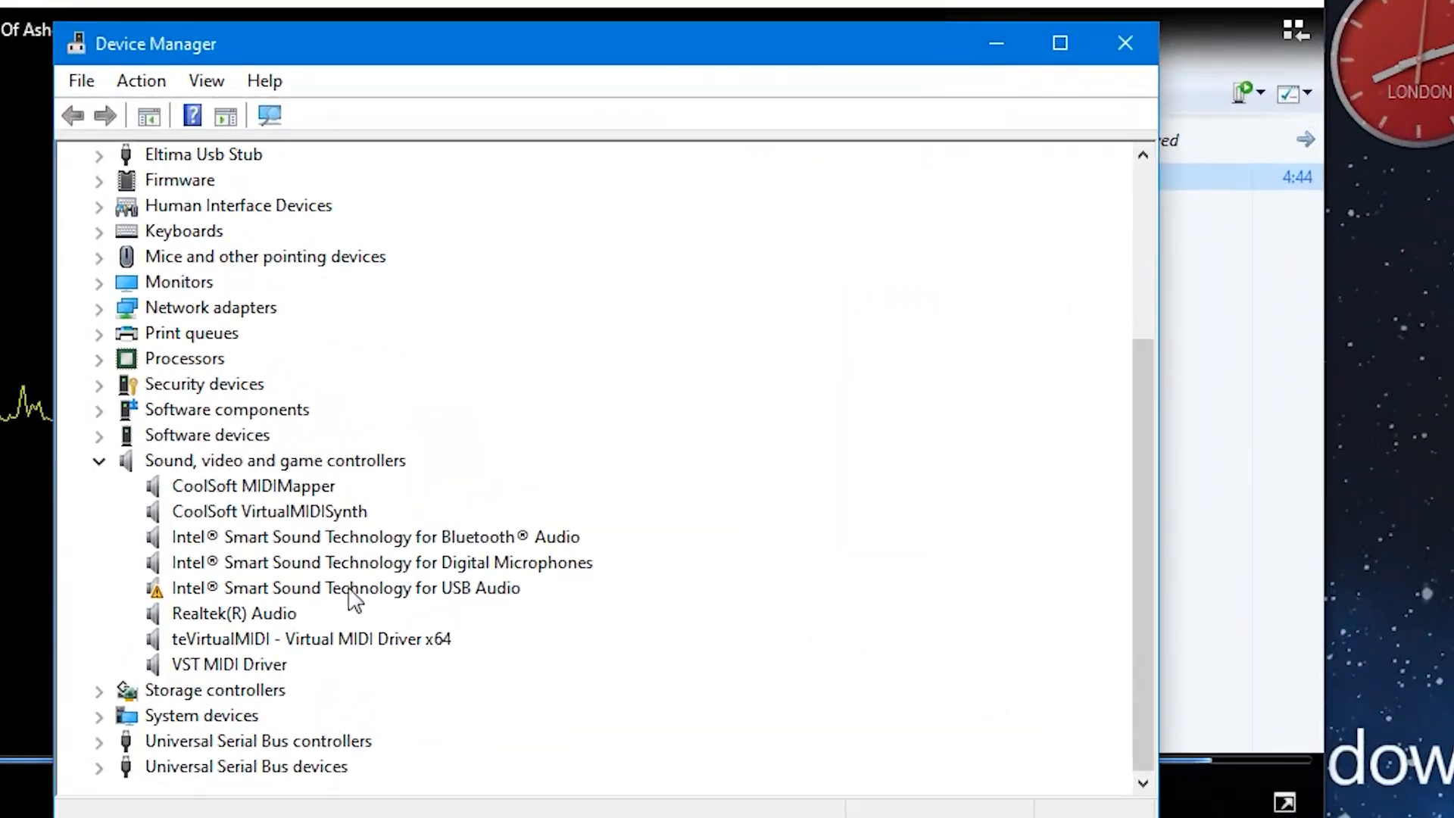
click(341, 589)
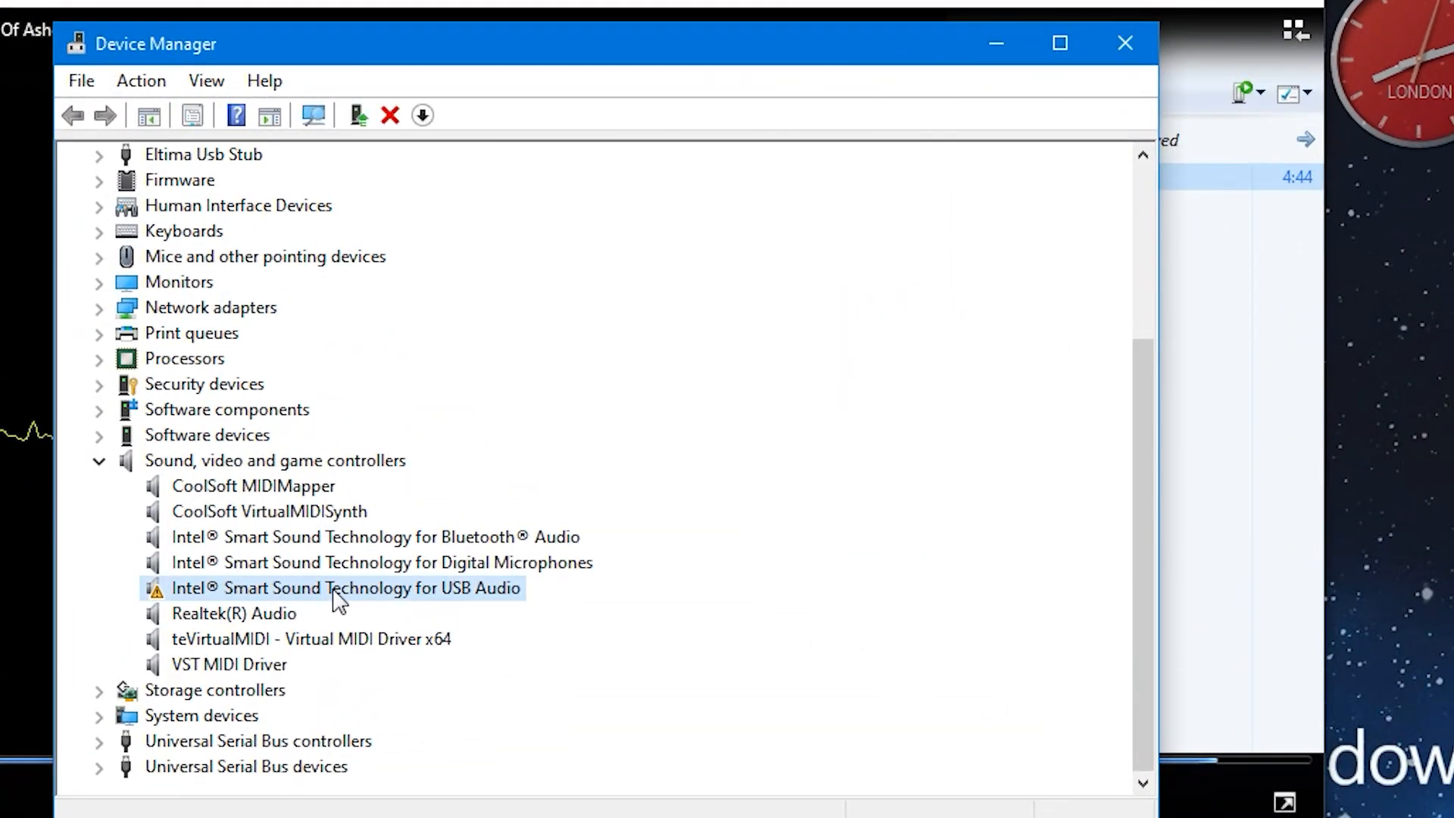
right_click(334, 593)
click(424, 753)
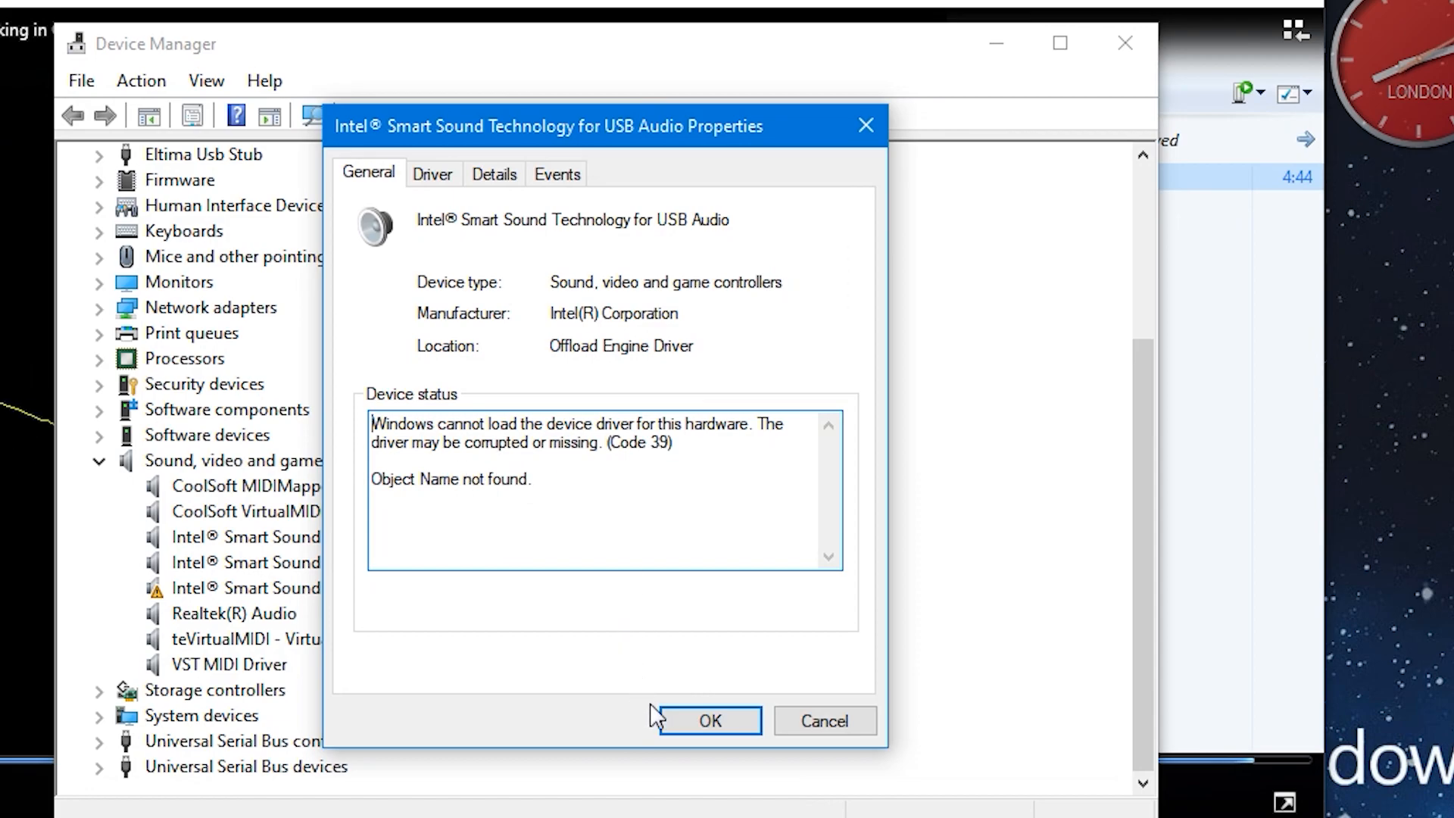
click(690, 725)
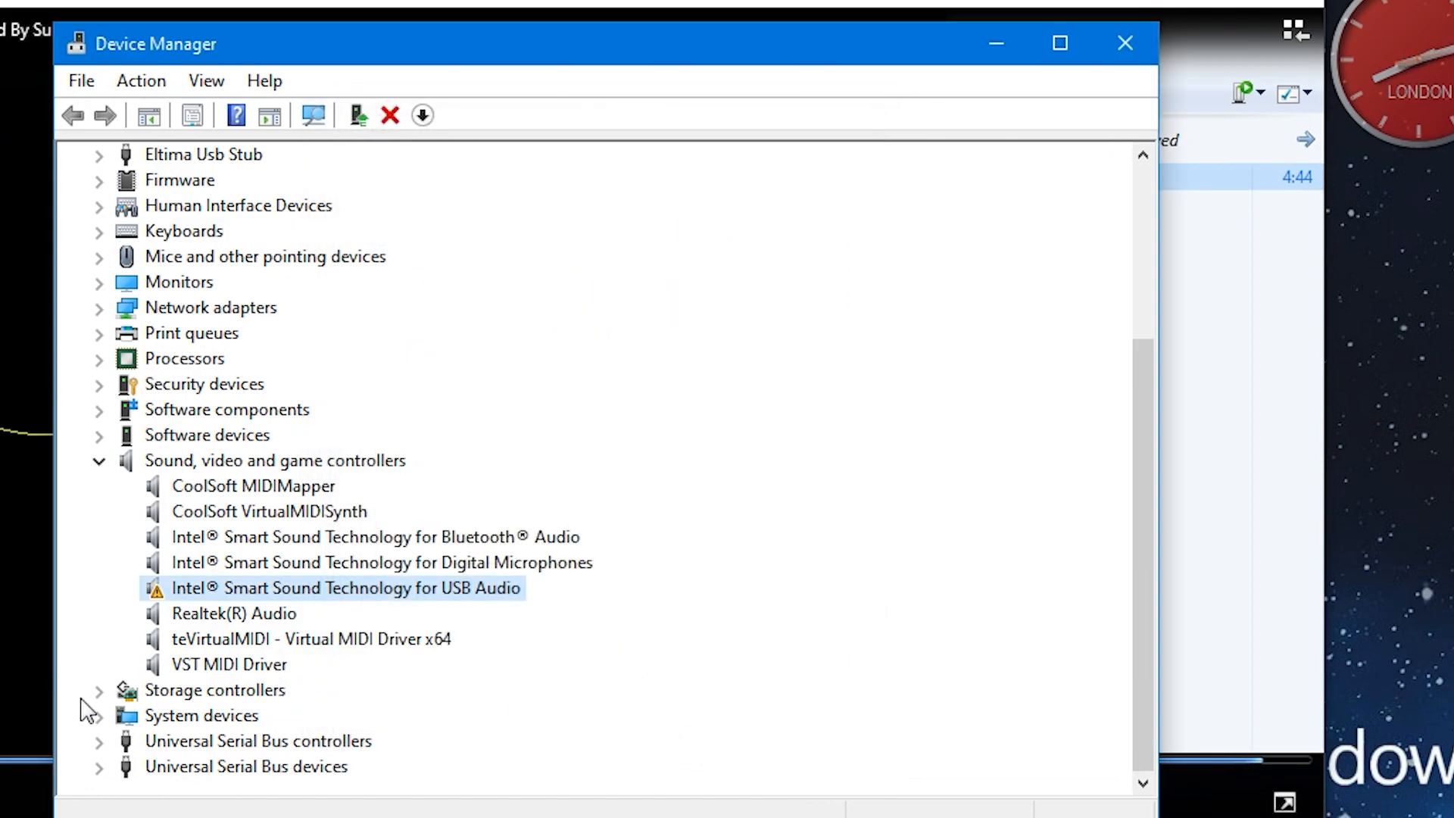
Step: Expand System devices in Device Manager to look through its entries, and close Device Manager and the media player
click(98, 715)
scroll(445, 668, down, 9)
scroll(445, 668, up, 1)
click(1125, 30)
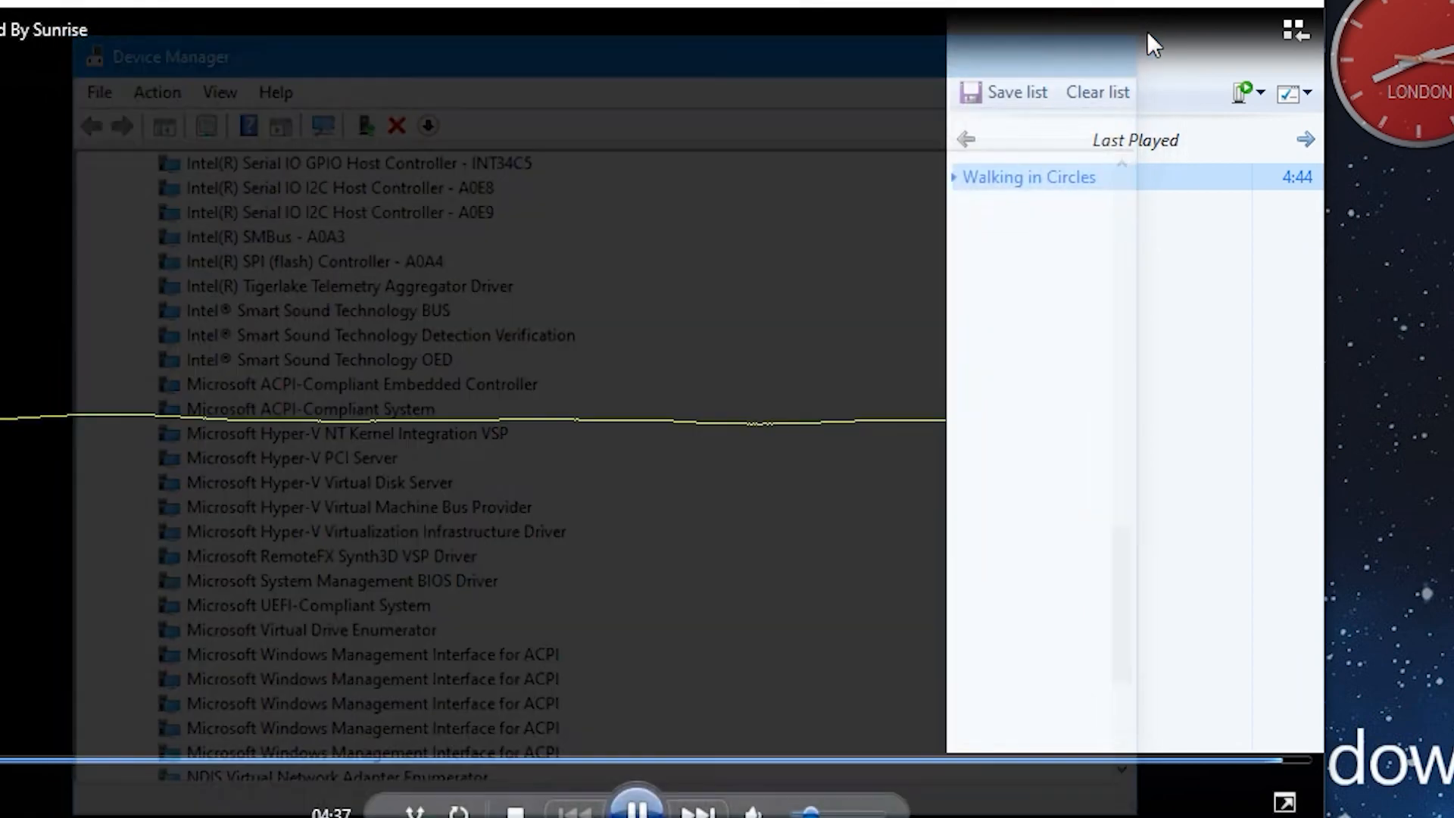
click(1276, 3)
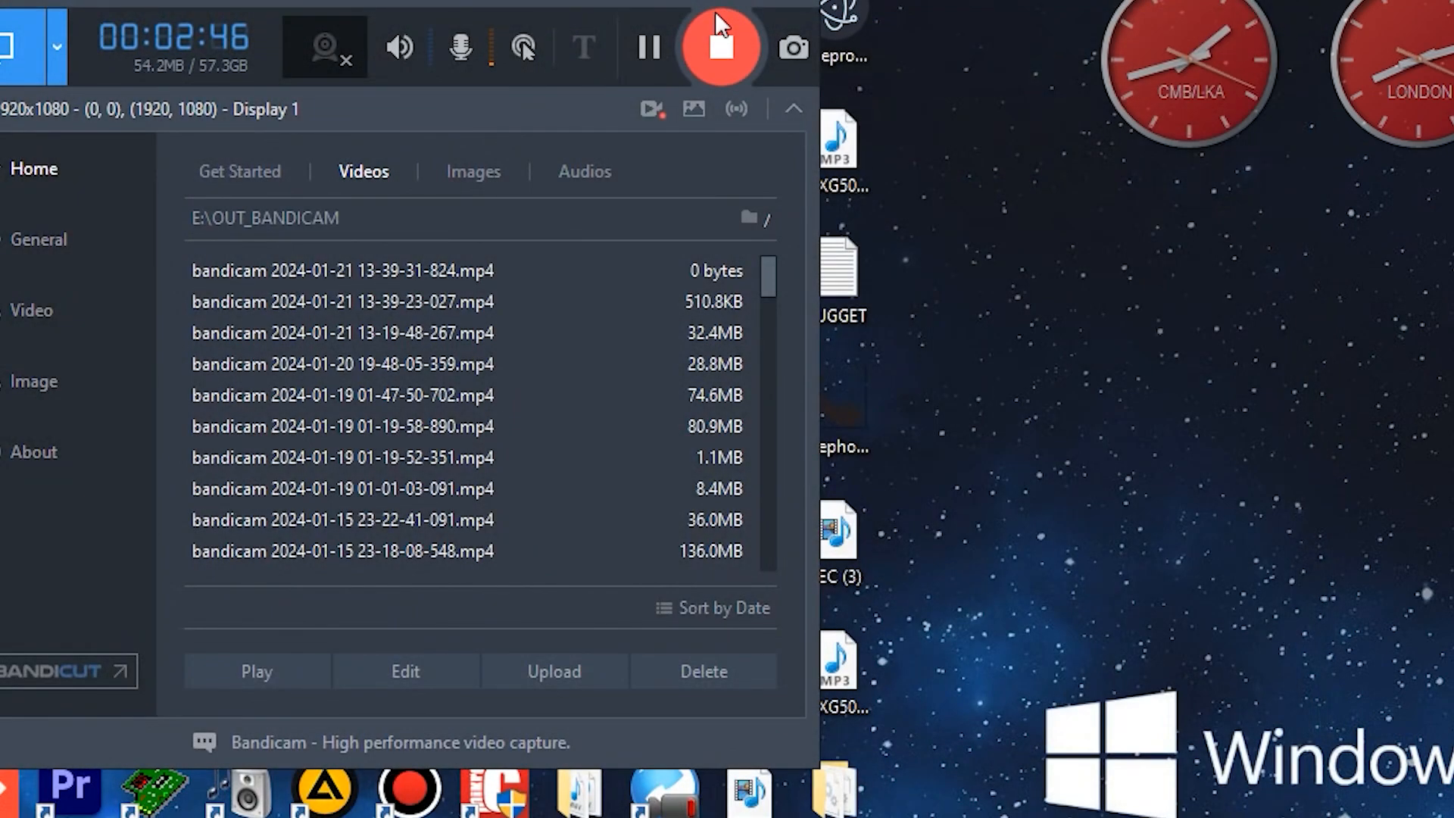